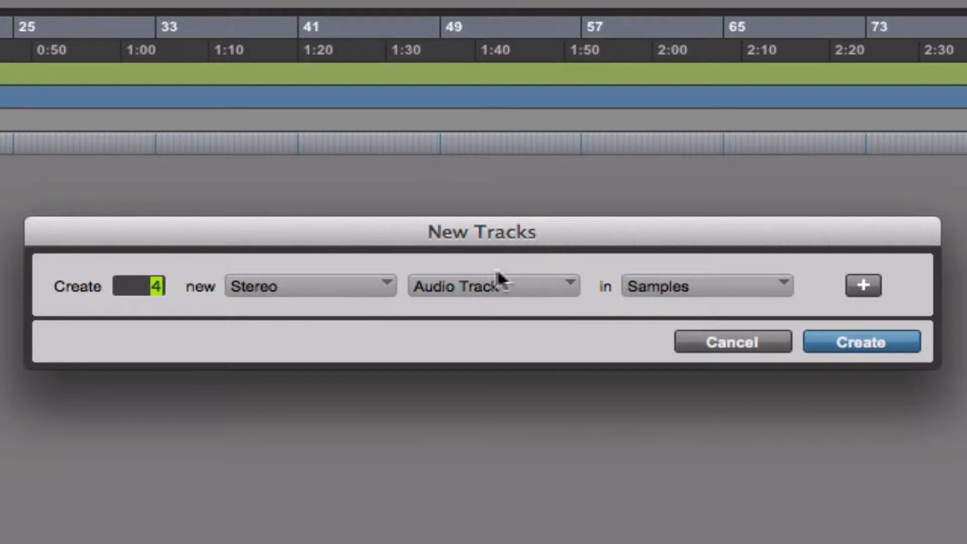
Create four new stereo instrument tracks with a timebase of ticks.
{"action": "left_click", "coordinate": [336, 290]}
{"action": "left_click", "coordinate": [309, 339]}
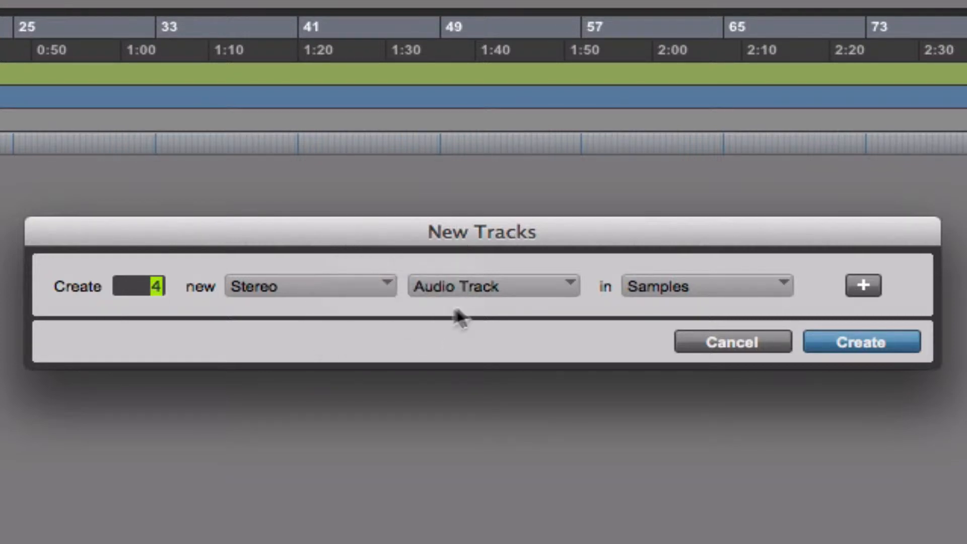
{"action": "left_click", "coordinate": [508, 289]}
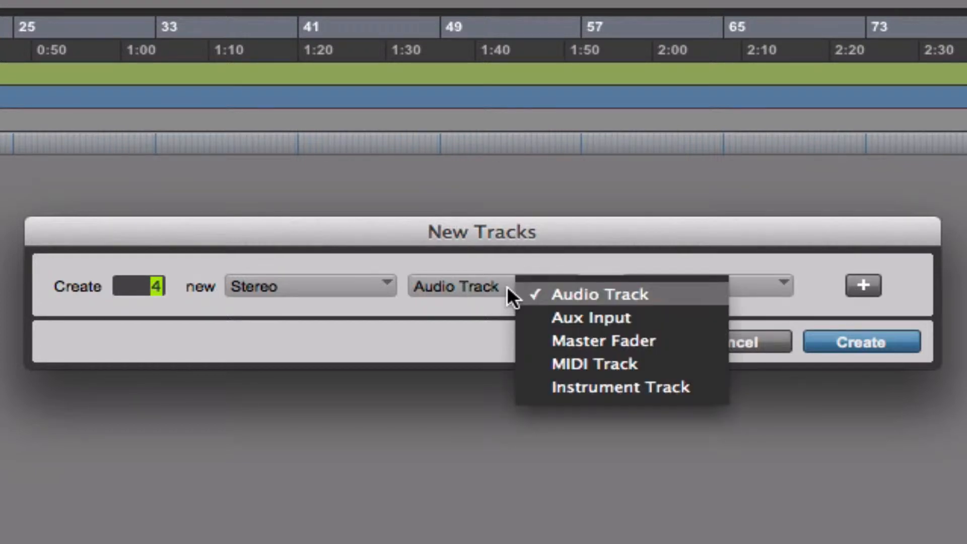
{"action": "left_click", "coordinate": [605, 388]}
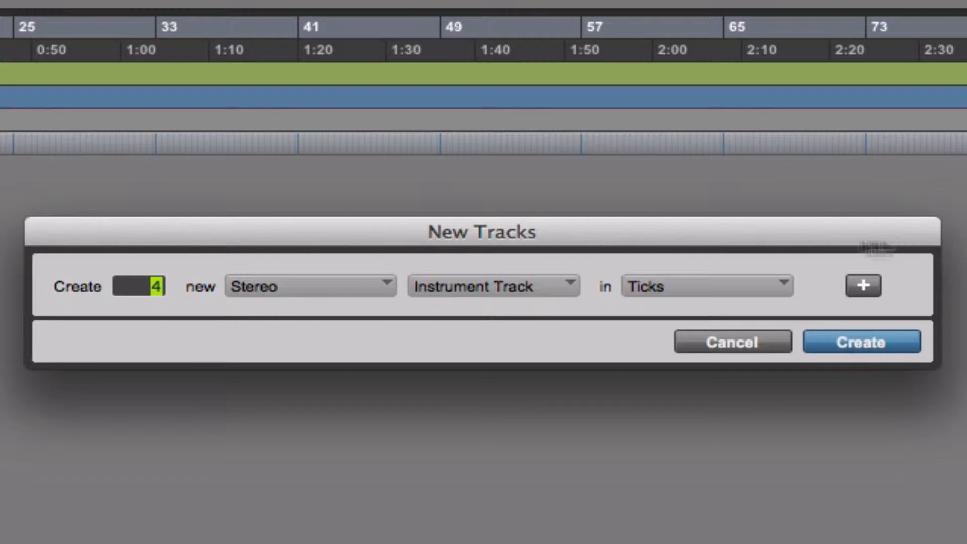
{"action": "left_click", "coordinate": [859, 342]}
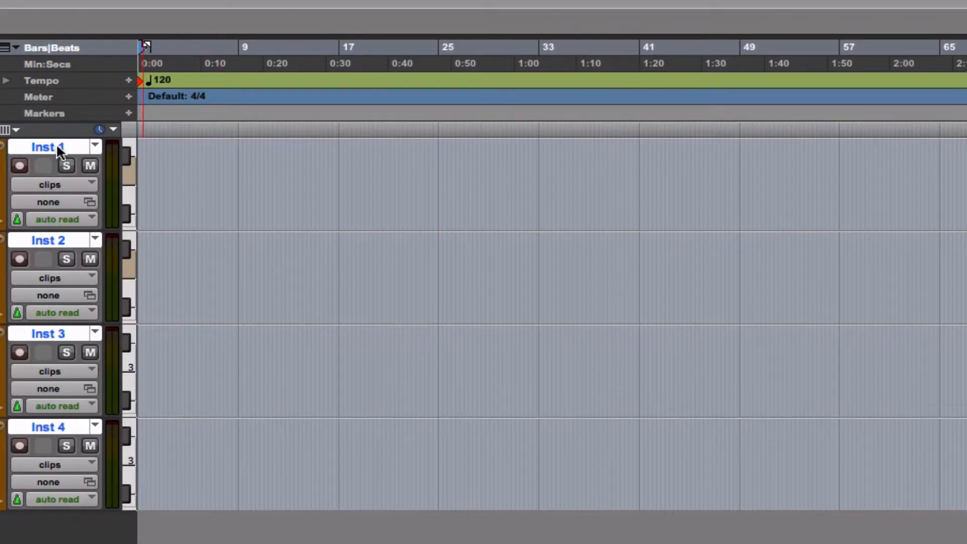
Rename the first instrument track as Glass Strike.
{"action": "double_click", "coordinate": [56, 145]}
{"action": "type", "text": "Glass Strike"}
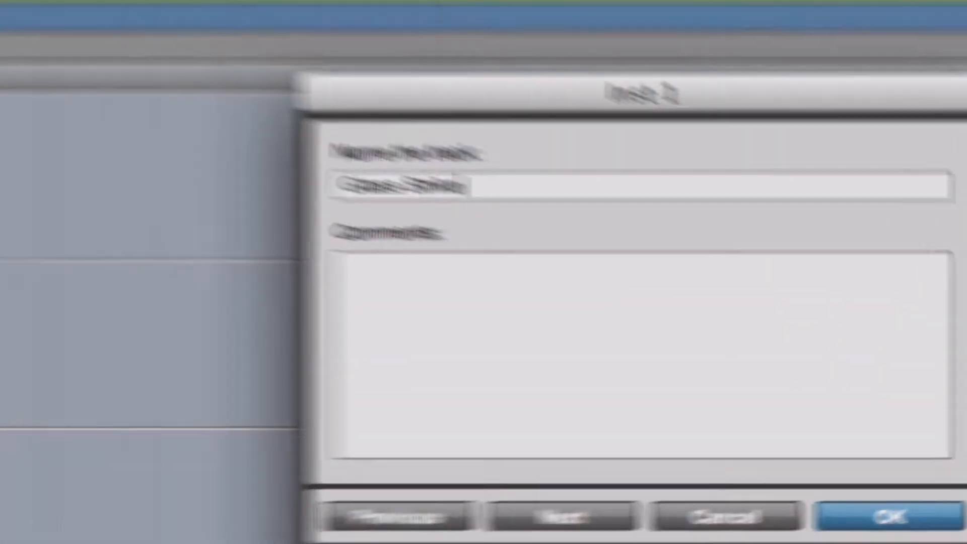
{"action": "key", "text": "Return"}
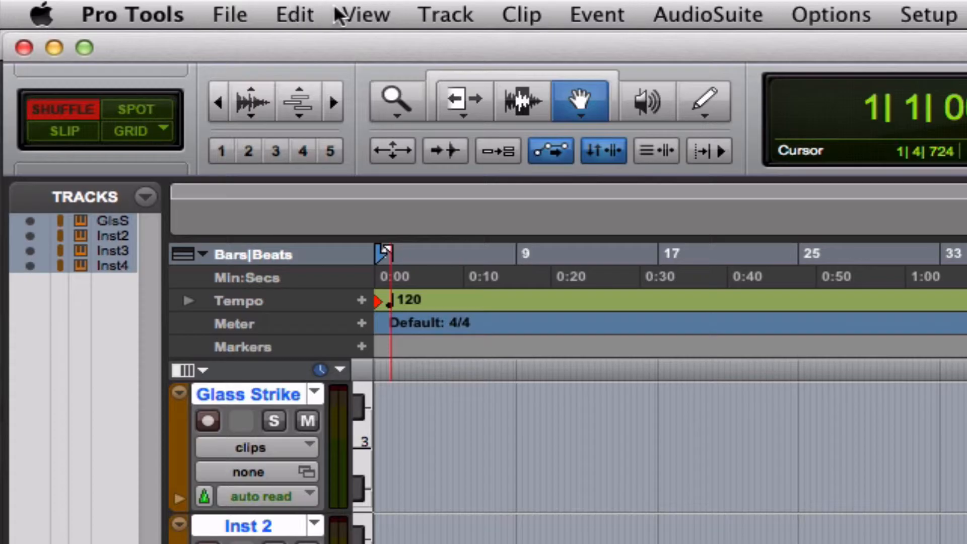
Show the Inserts A-E column in the Edit window.
{"action": "left_click", "coordinate": [341, 15]}
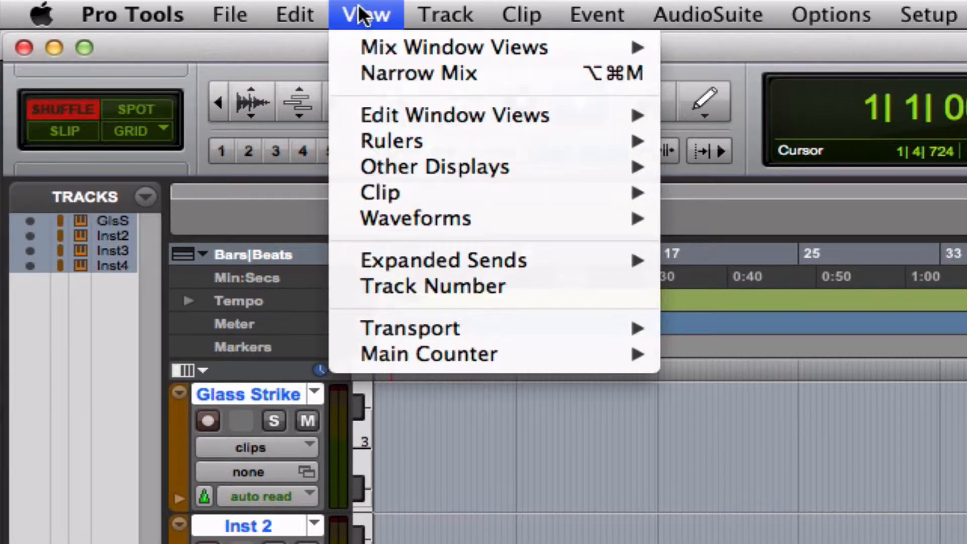
{"action": "mouse_move", "coordinate": [386, 117]}
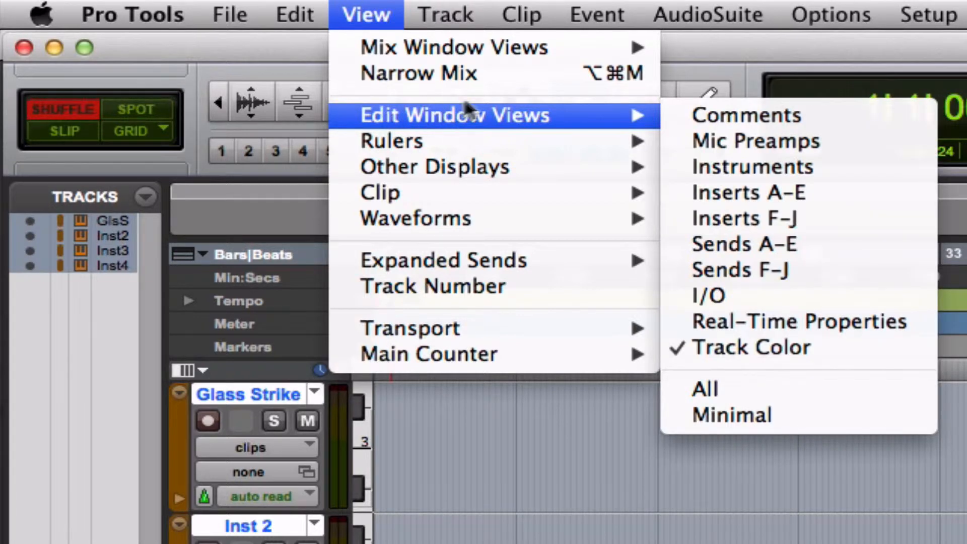
{"action": "mouse_move", "coordinate": [622, 109]}
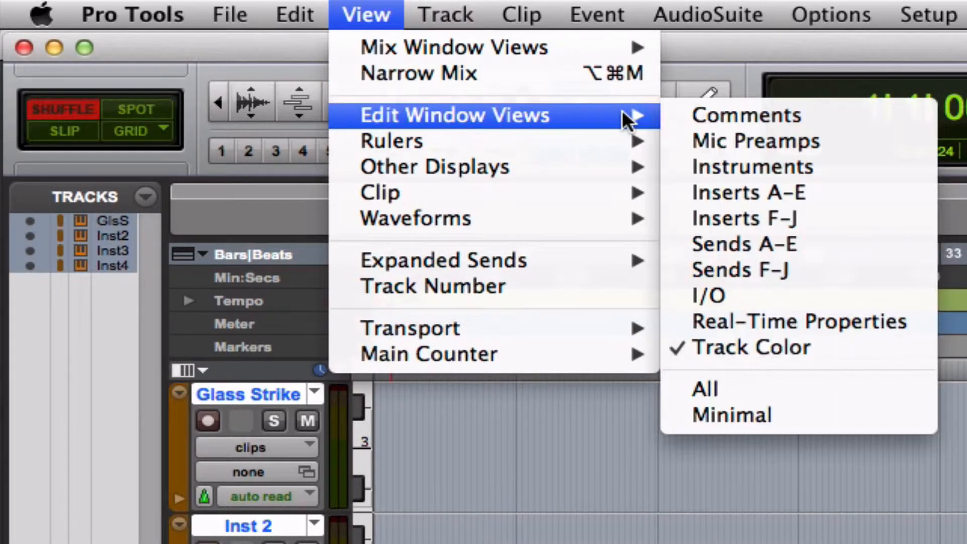
{"action": "left_click", "coordinate": [803, 199]}
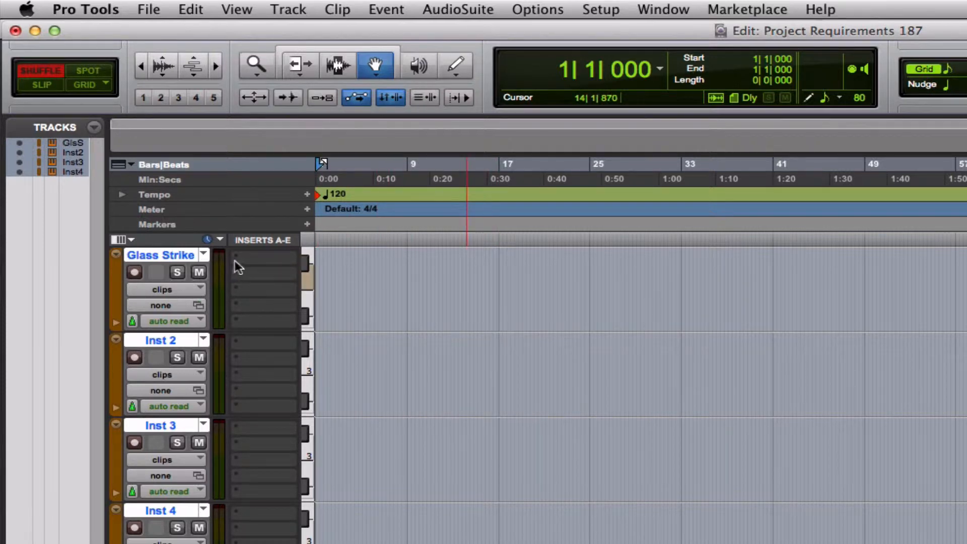
Insert the multichannel instrument plug-in Structure Free on the Glass Strike track and move its window higher.
{"action": "left_click", "coordinate": [268, 254]}
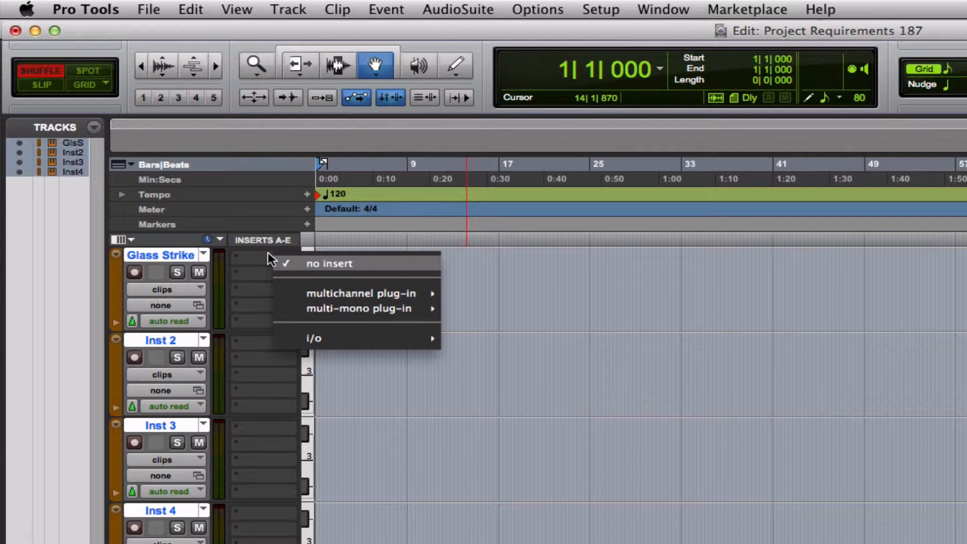
{"action": "mouse_move", "coordinate": [368, 290]}
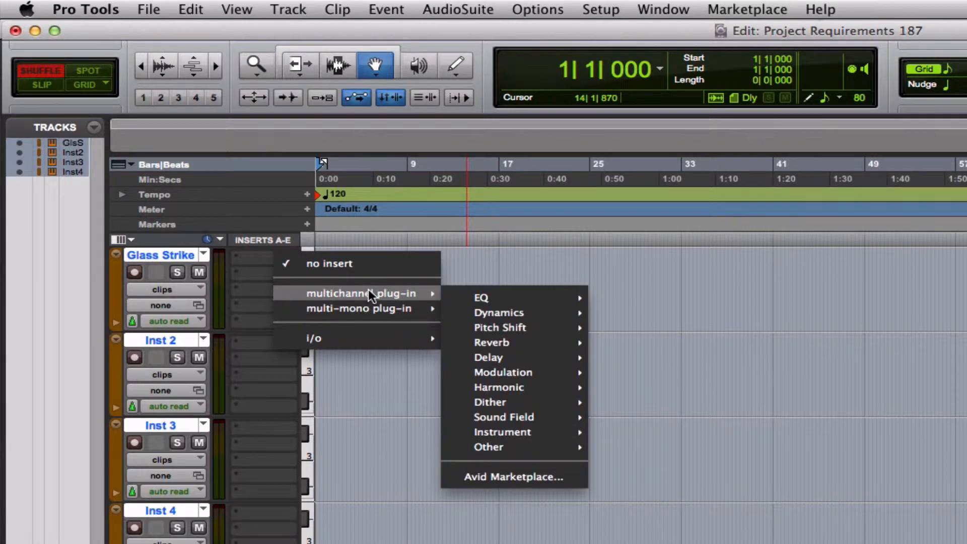
{"action": "mouse_move", "coordinate": [577, 434]}
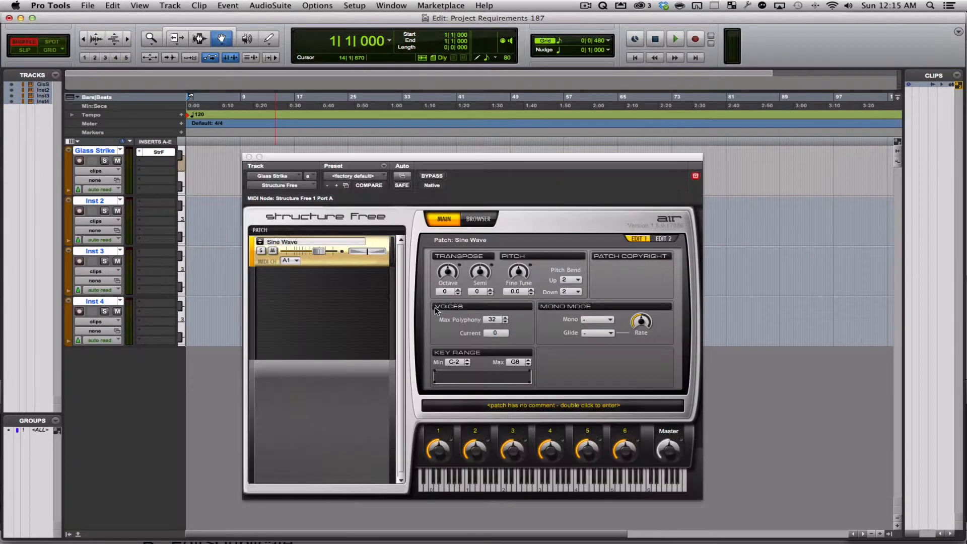
{"action": "left_click_drag", "start_coordinate": [632, 159], "coordinate": [631, 119]}
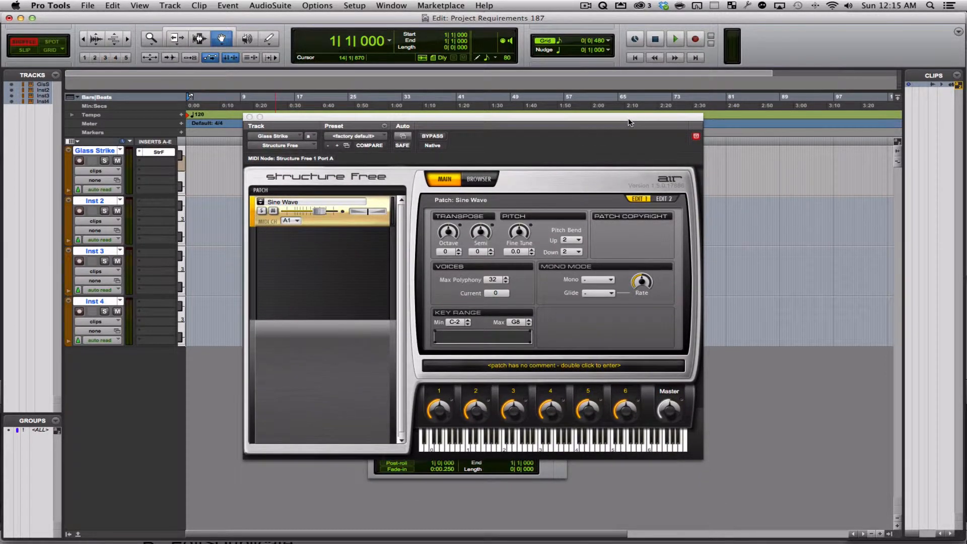
{"action": "left_click", "coordinate": [260, 201]}
{"action": "mouse_move", "coordinate": [279, 213]}
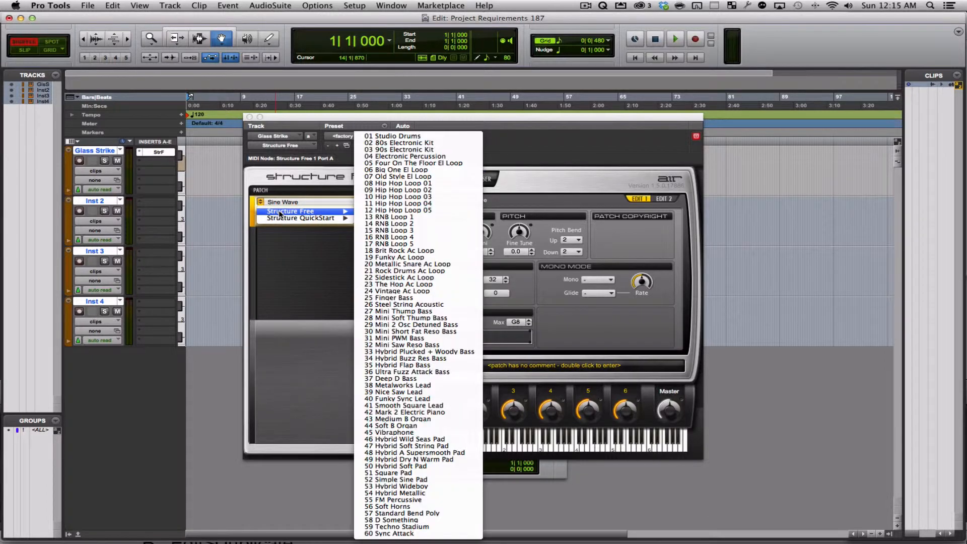
{"action": "left_click", "coordinate": [297, 261]}
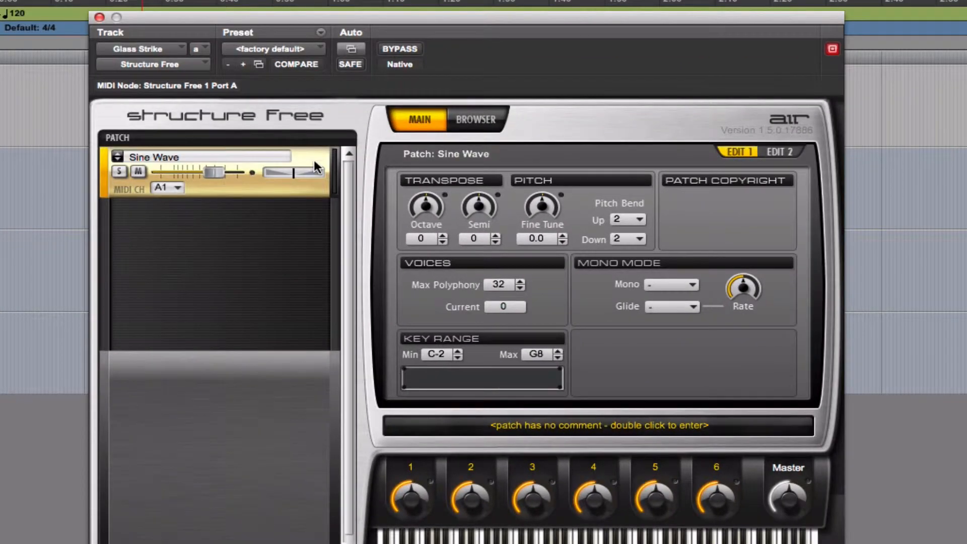
Remove the Sine Wave patch from Structure Free.
{"action": "right_click", "coordinate": [380, 203]}
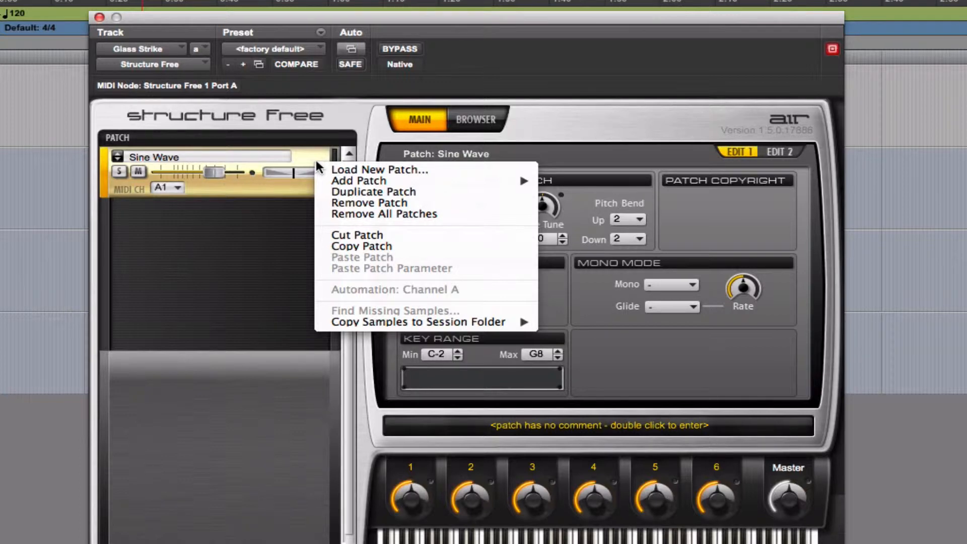
{"action": "left_click", "coordinate": [358, 204]}
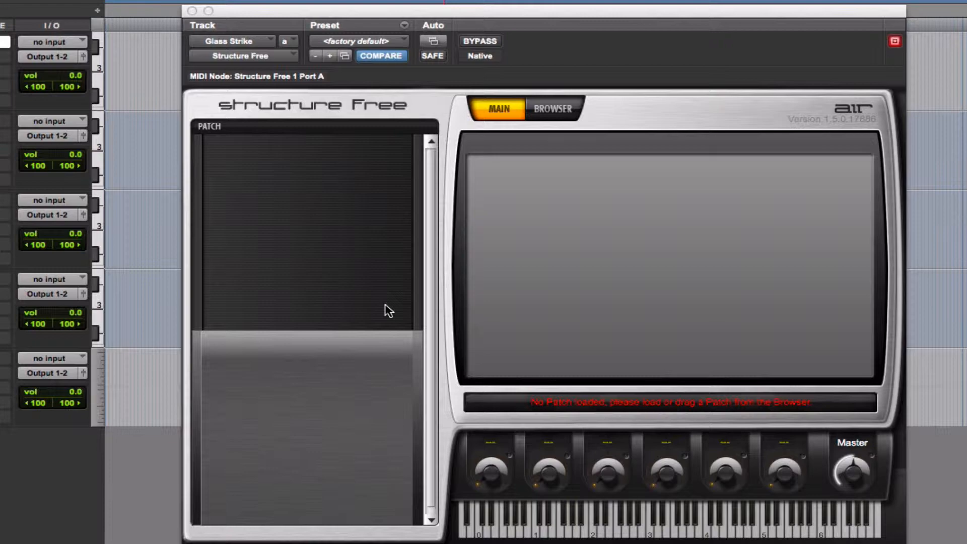
Switch to Finder, preview eternalBells3.aif and load it into the empty Structure Free patch list.
{"action": "key", "text": "super+Tab"}
{"action": "key", "text": "super+Tab"}
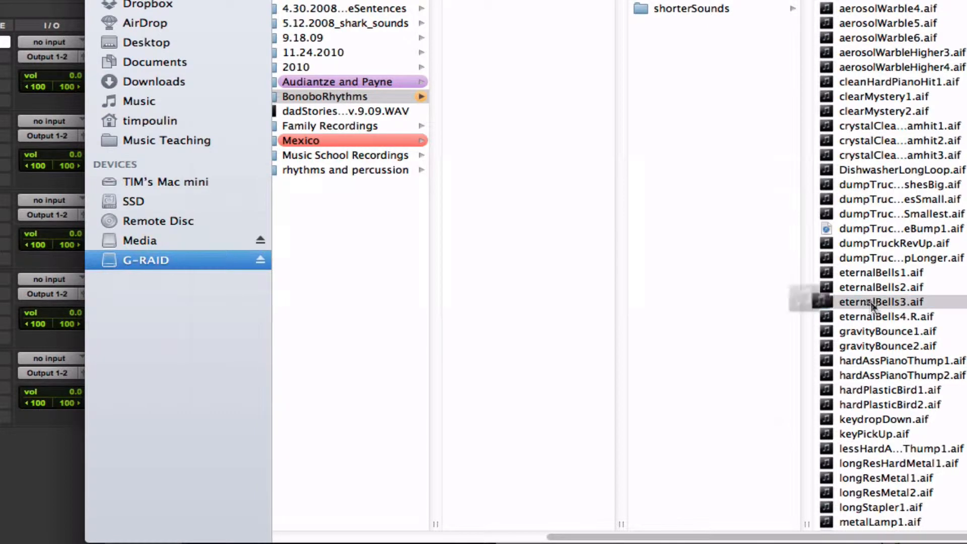
{"action": "key", "text": "space"}
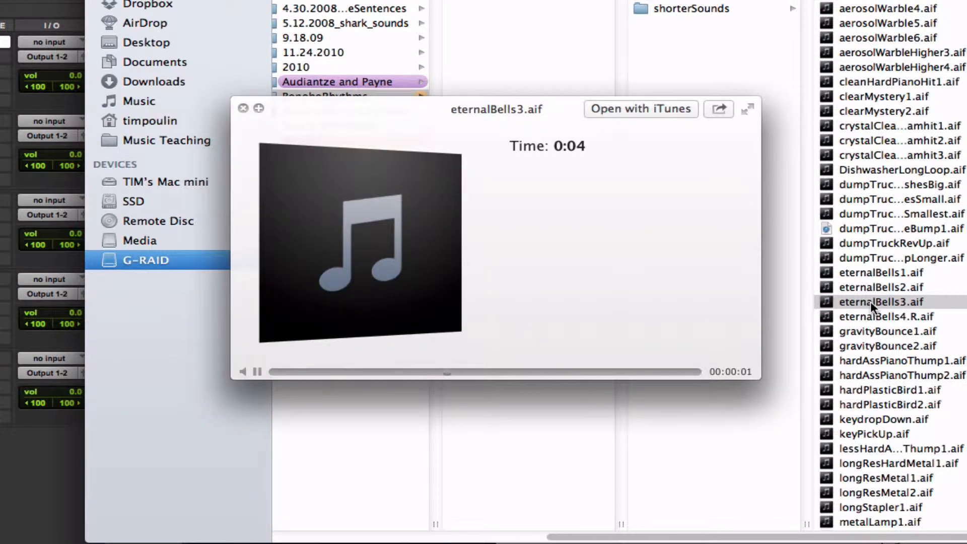
{"action": "key", "text": "space"}
{"action": "left_click_drag", "start_coordinate": [829, 300], "coordinate": [360, 254]}
Return to Pro Tools and record-enable the Glass Strike track.
{"action": "key", "text": "super+Tab"}
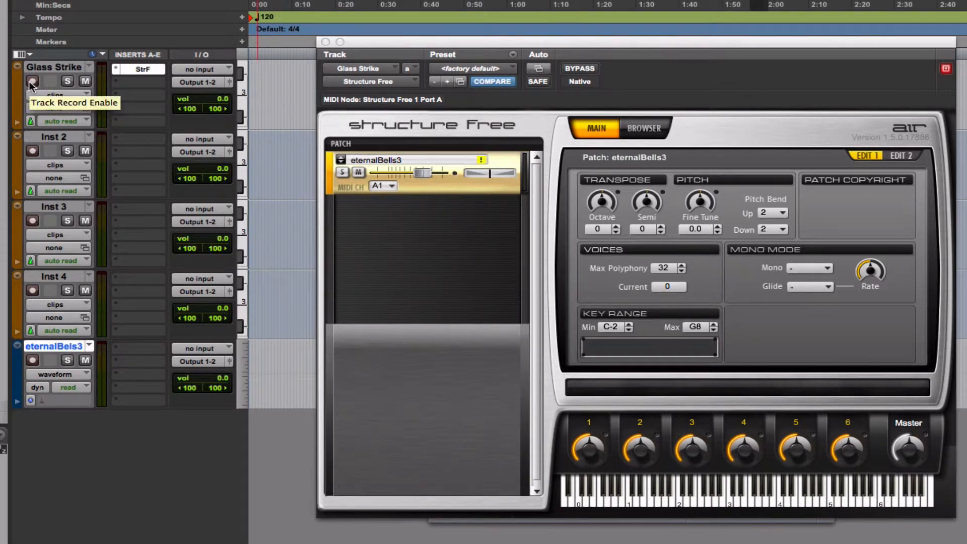
{"action": "left_click", "coordinate": [29, 80]}
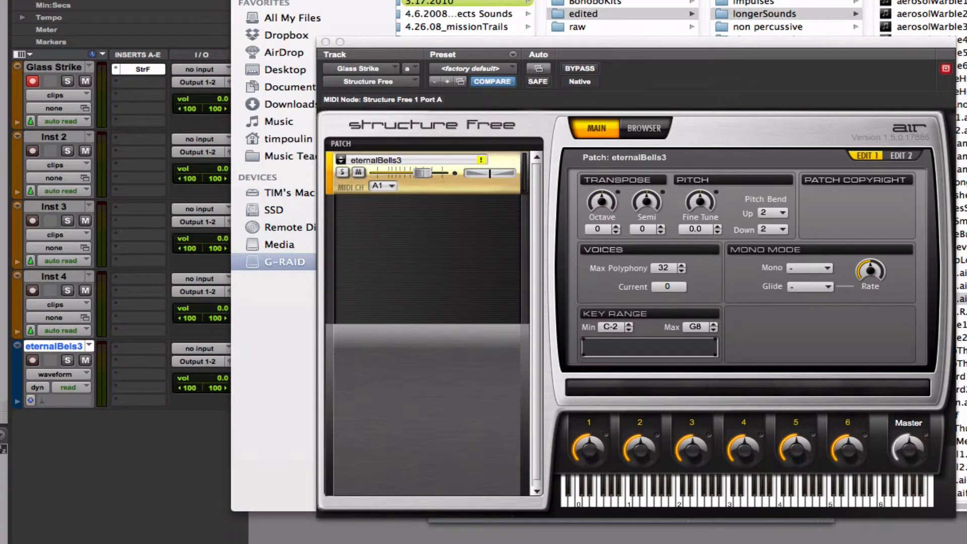
{"action": "left_click", "coordinate": [221, 1]}
{"action": "left_click", "coordinate": [447, 31]}
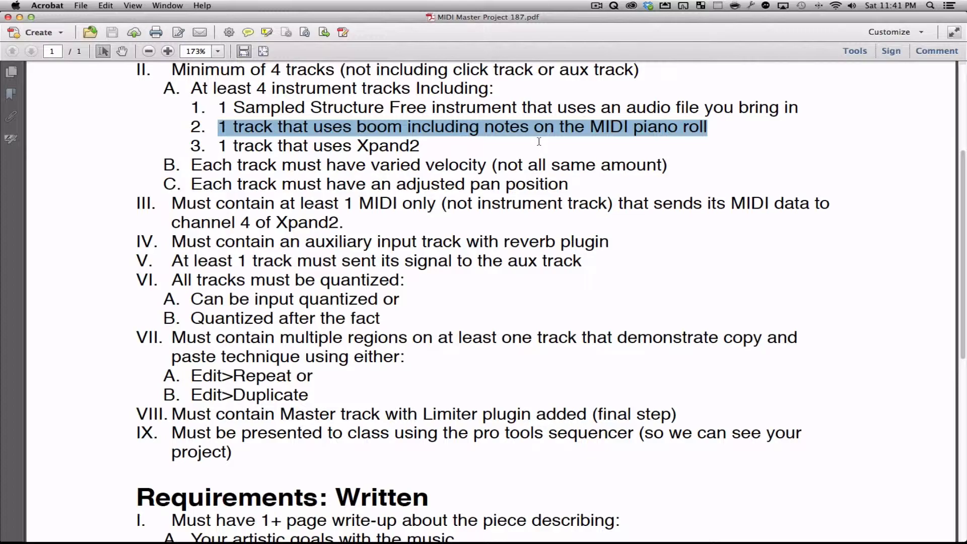
Switch from the requirements PDF back to Pro Tools and rename the Inst 2 track as Boom Drums.
{"action": "key", "text": "super+Tab"}
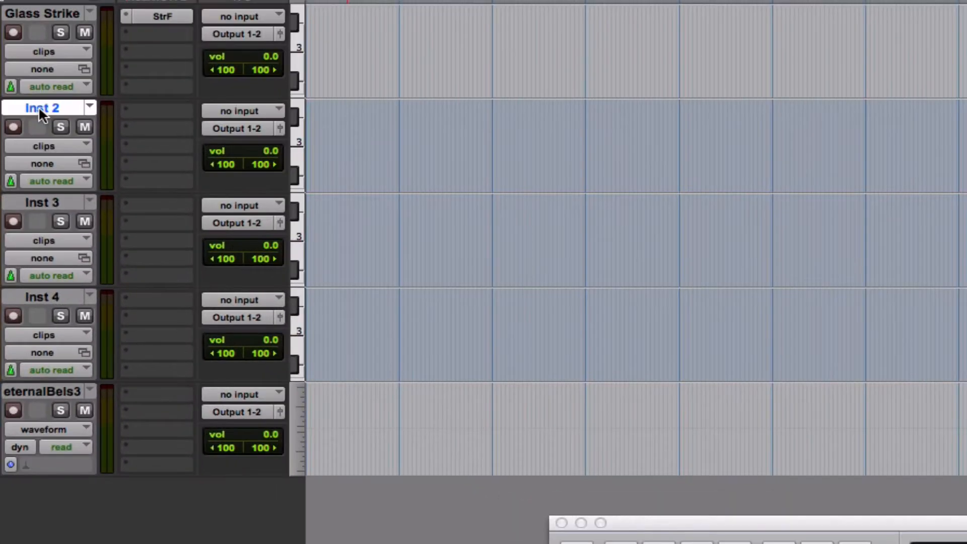
{"action": "double_click", "coordinate": [38, 107]}
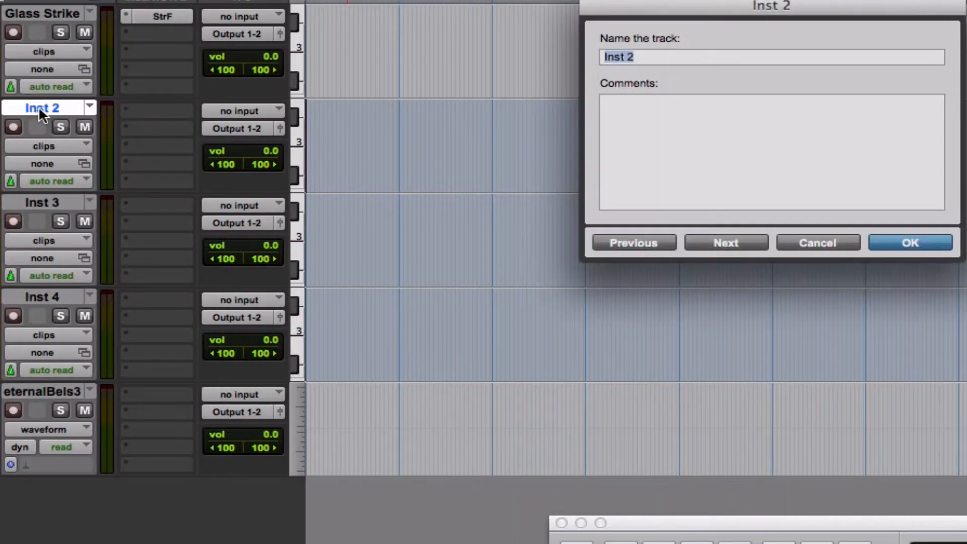
{"action": "type", "text": "Boom Drums"}
{"action": "key", "text": "Return"}
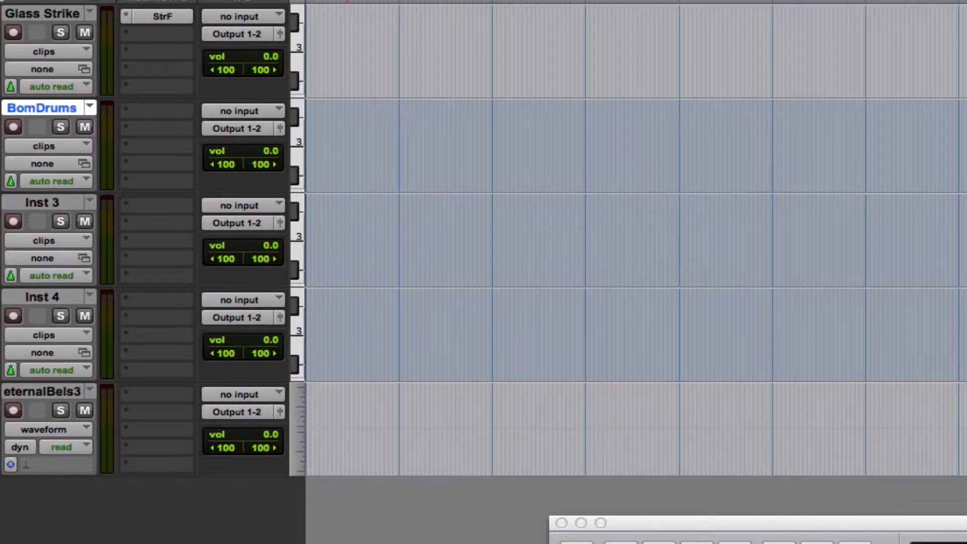
Insert the multichannel instrument plug-in Boom (stereo) on the Boom Drums track.
{"action": "left_click", "coordinate": [162, 106]}
{"action": "mouse_move", "coordinate": [212, 151]}
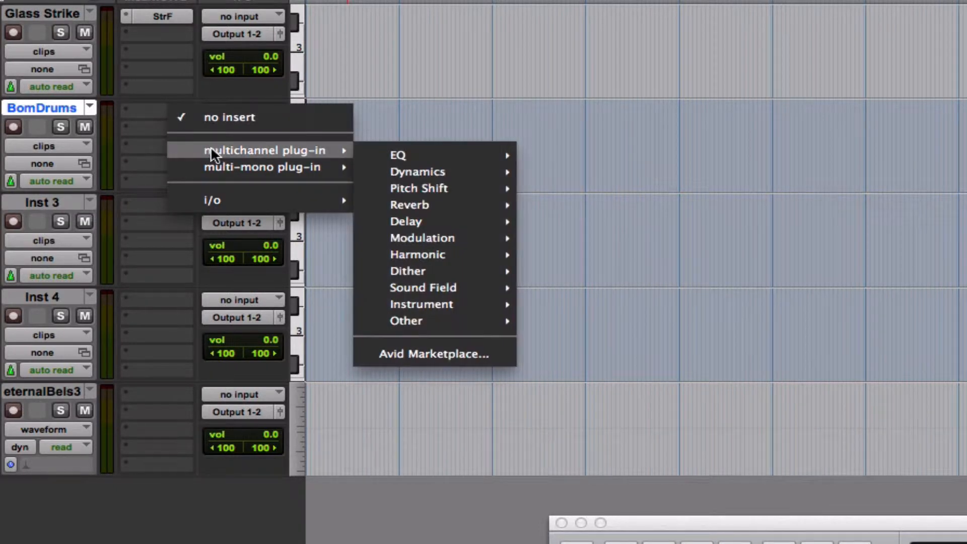
{"action": "mouse_move", "coordinate": [498, 308]}
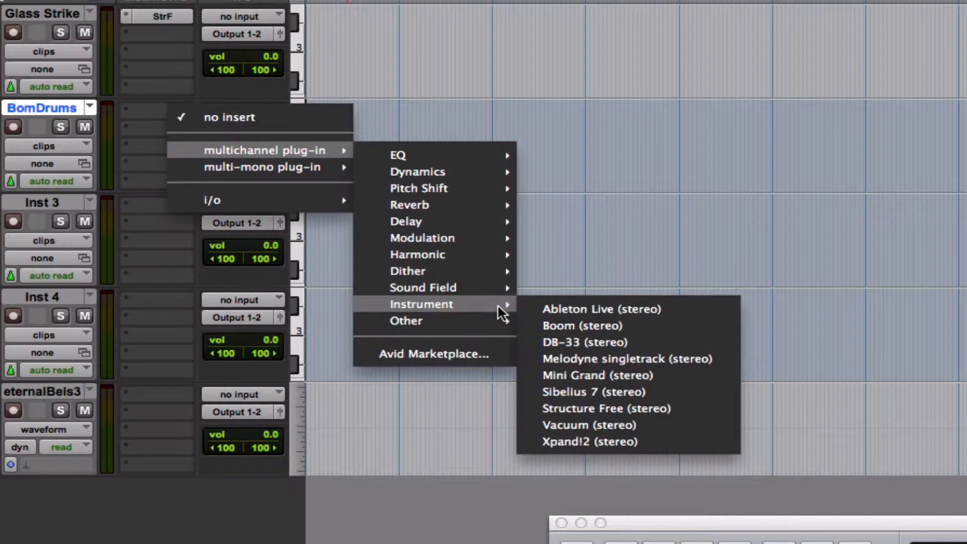
{"action": "left_click", "coordinate": [656, 326]}
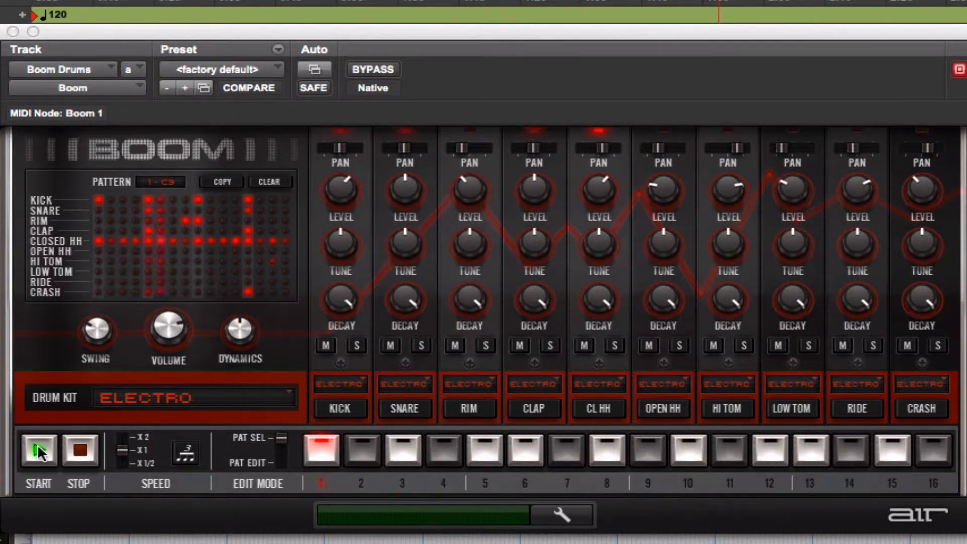
Stop playback of Boom's pattern 1 and audition patterns 2 and 3.
{"action": "left_click", "coordinate": [79, 450]}
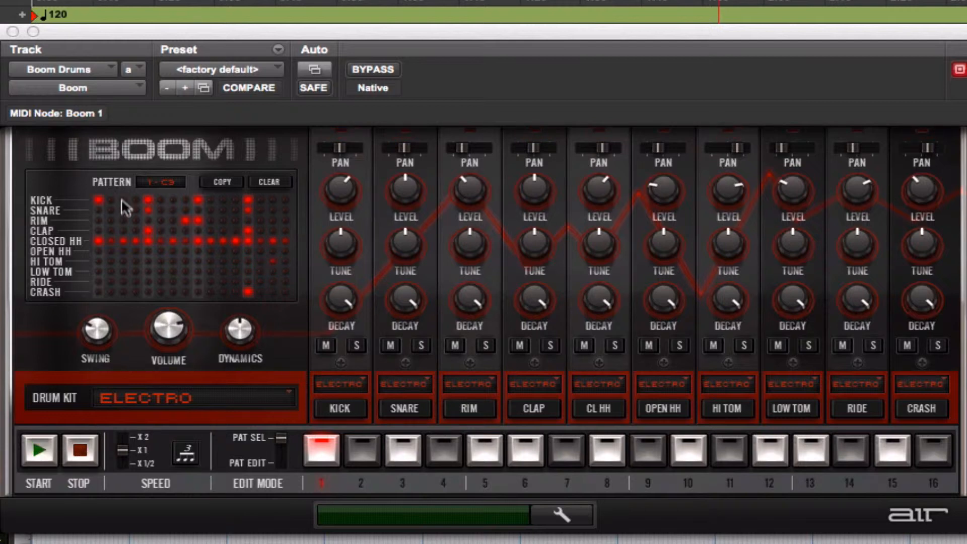
{"action": "left_click", "coordinate": [247, 230]}
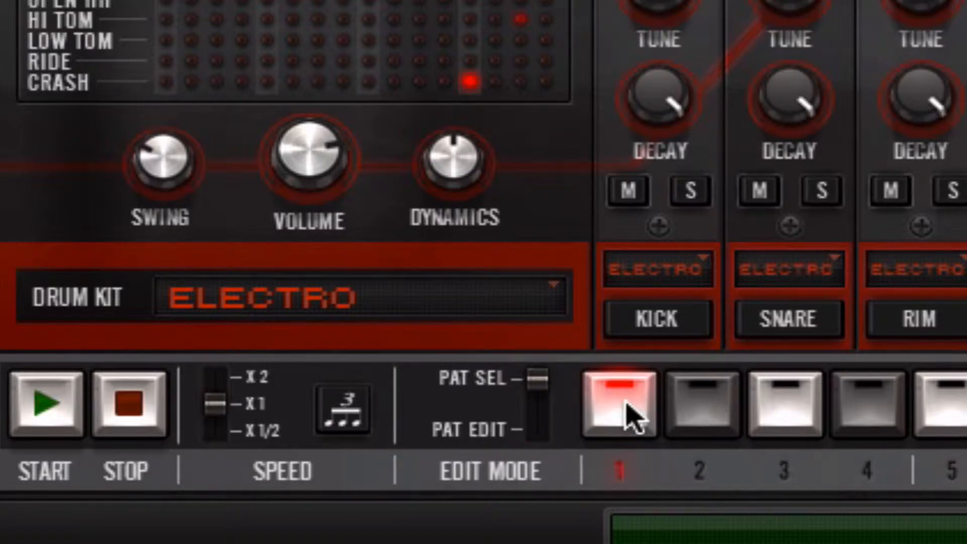
{"action": "left_click", "coordinate": [695, 410]}
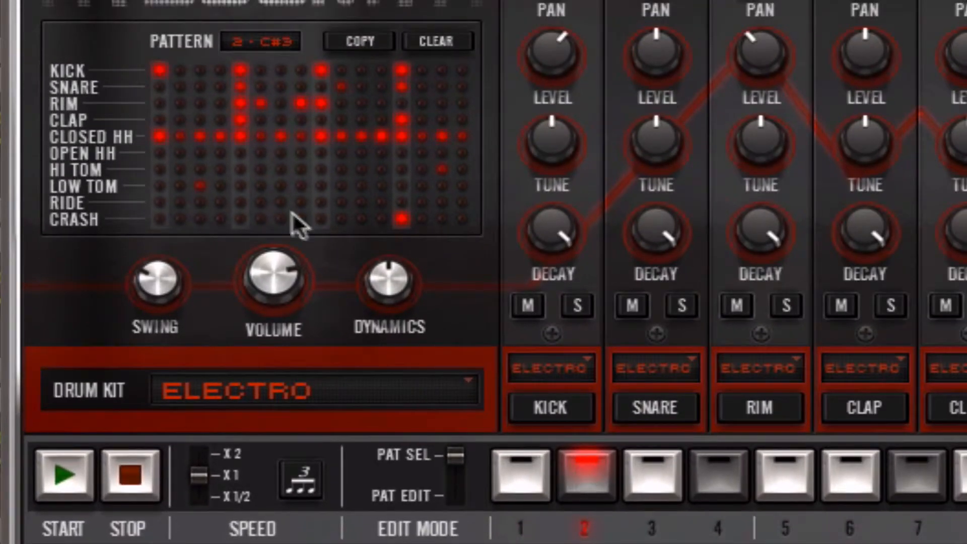
{"action": "left_click", "coordinate": [59, 475]}
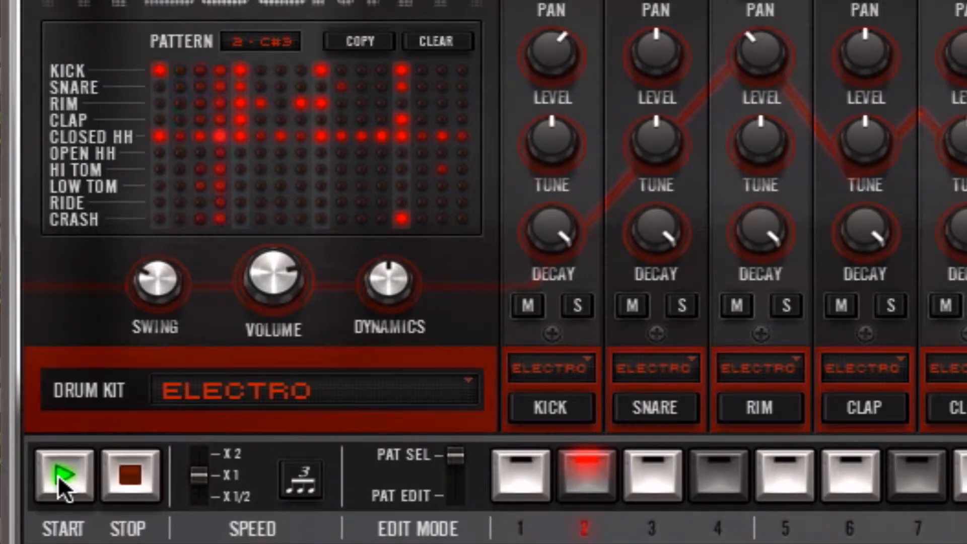
{"action": "left_click", "coordinate": [137, 475]}
{"action": "left_click", "coordinate": [653, 471]}
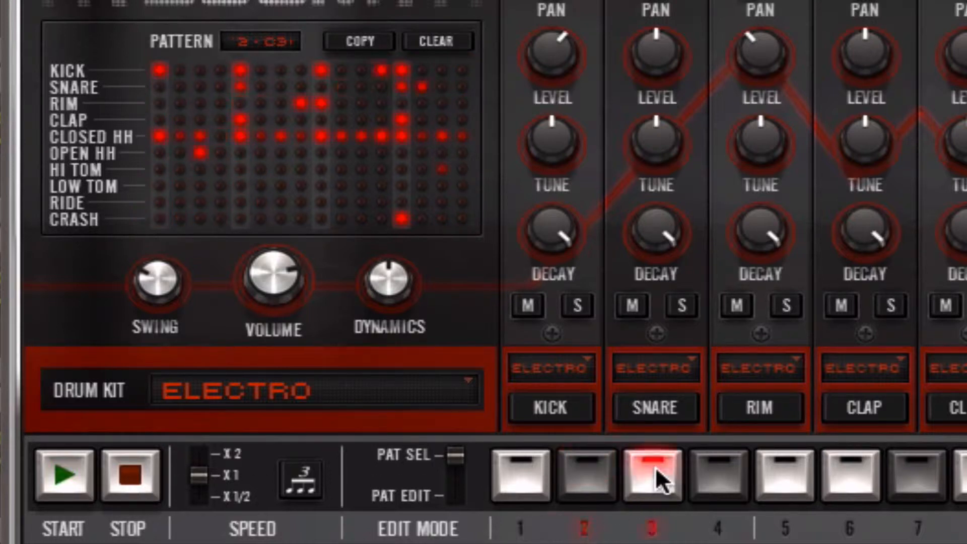
{"action": "left_click", "coordinate": [67, 478]}
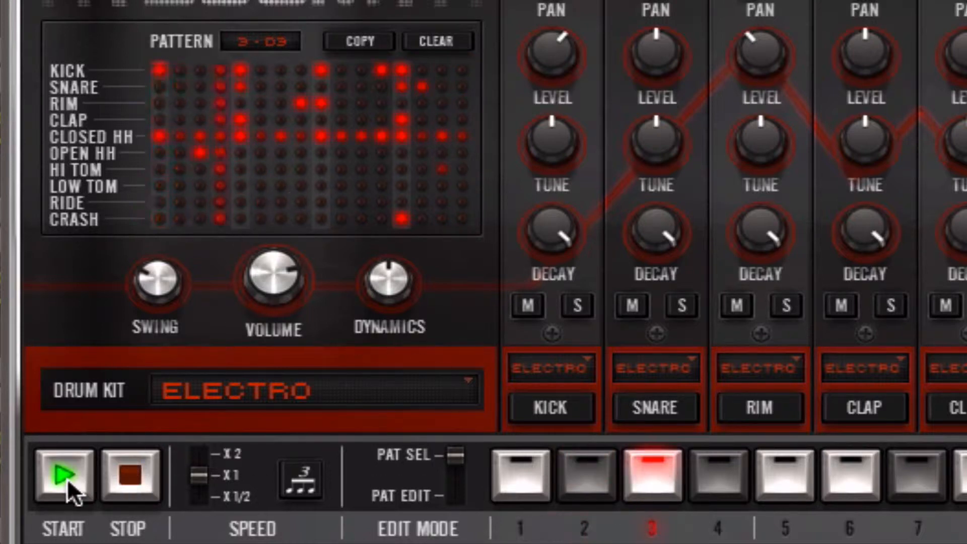
Audition Boom's patterns 4 and 5, continuing through the remaining patterns up to 16.
{"action": "left_click", "coordinate": [707, 468]}
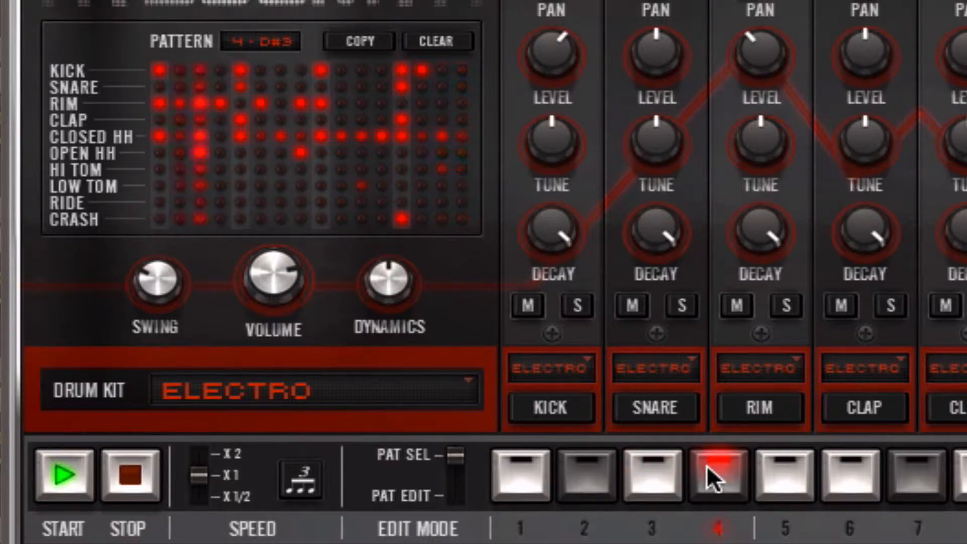
{"action": "left_click", "coordinate": [773, 471]}
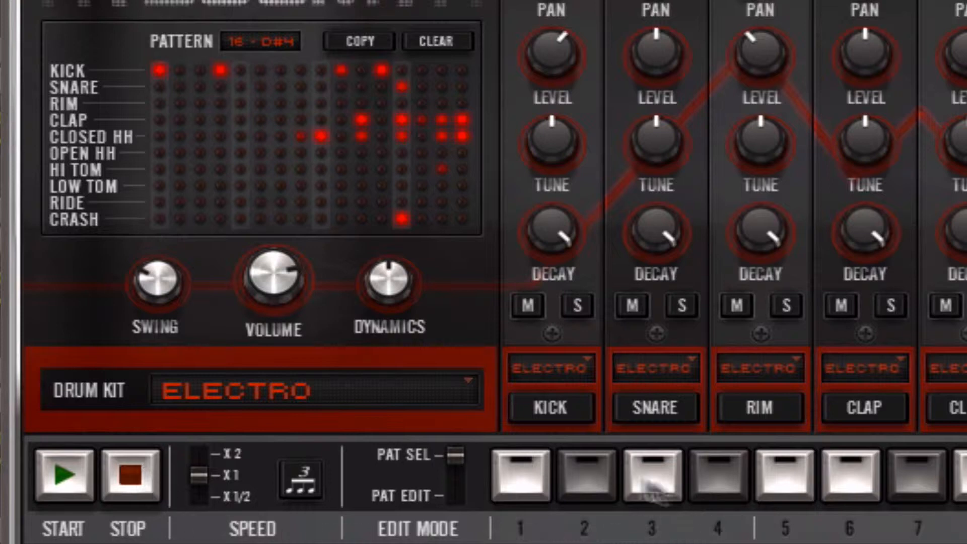
Clear all hits from Boom's pattern 1 and switch the edit mode to pattern editing.
{"action": "left_click", "coordinate": [545, 483]}
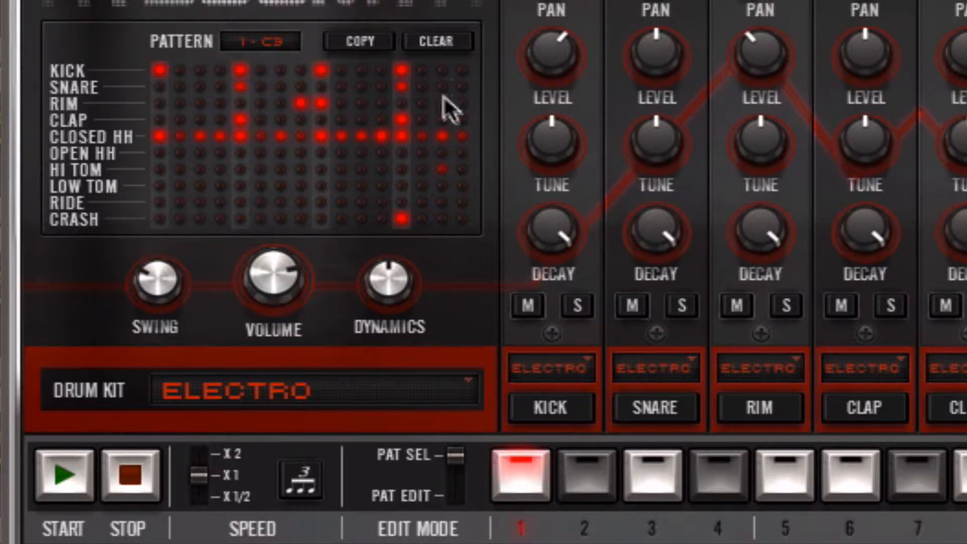
{"action": "left_click", "coordinate": [439, 45]}
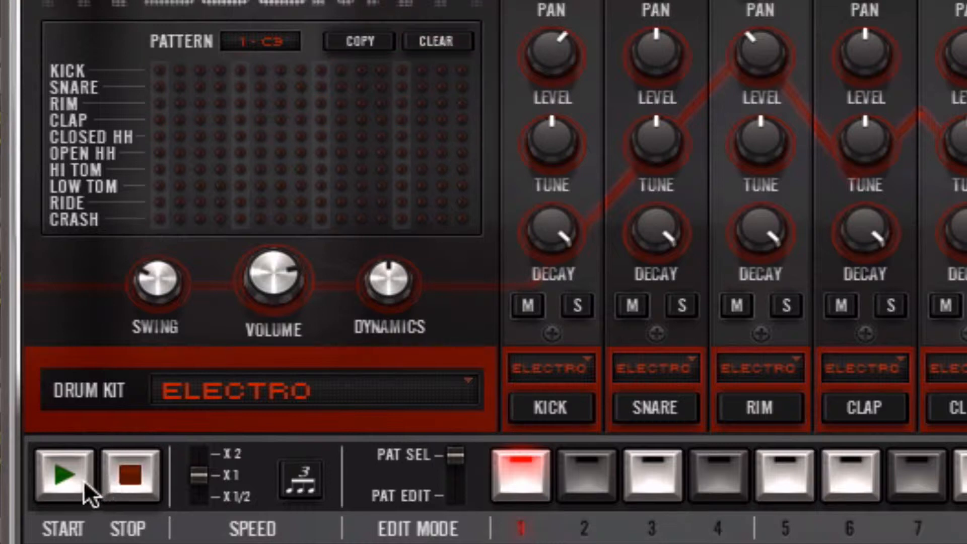
{"action": "left_click", "coordinate": [140, 476]}
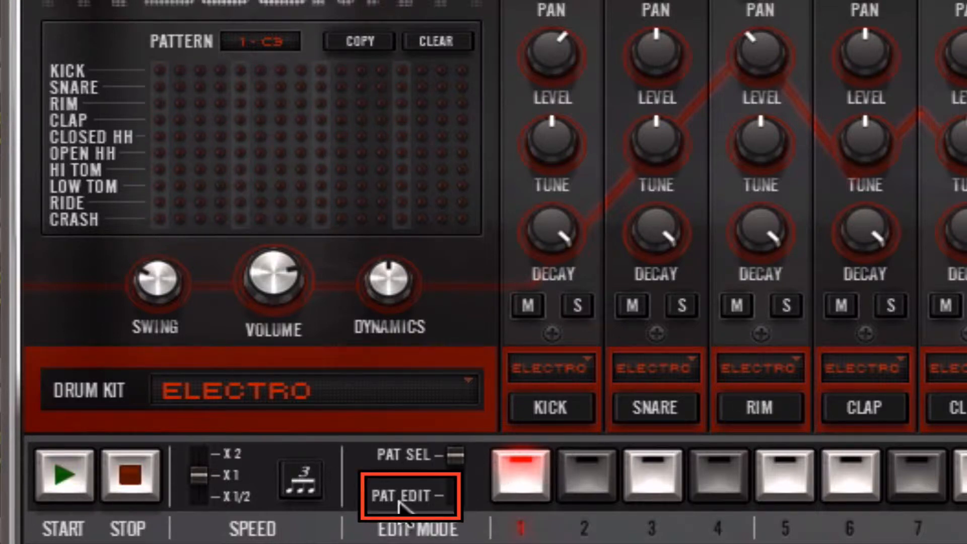
{"action": "left_click", "coordinate": [458, 494]}
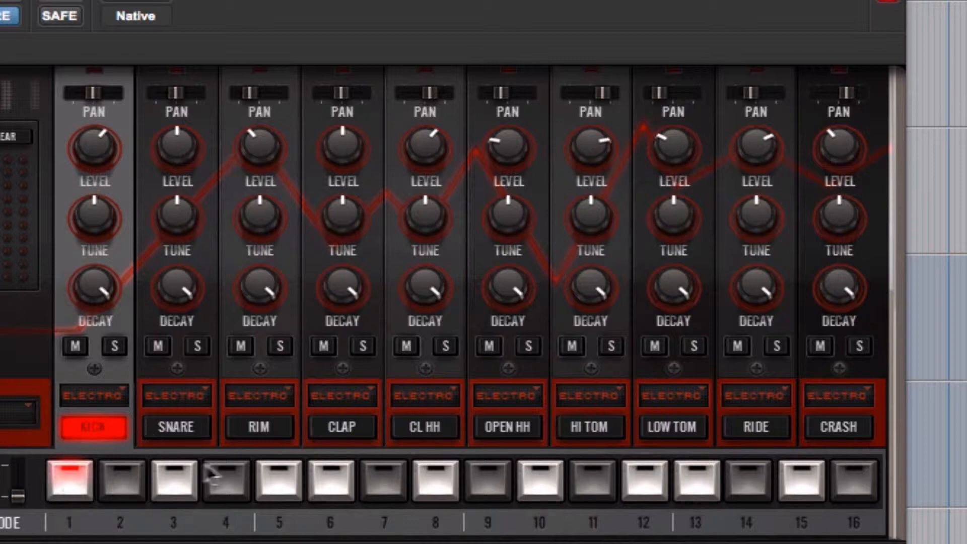
Program the kick on steps 1, 5, 9 and 13 of pattern 1.
{"action": "left_click", "coordinate": [283, 478]}
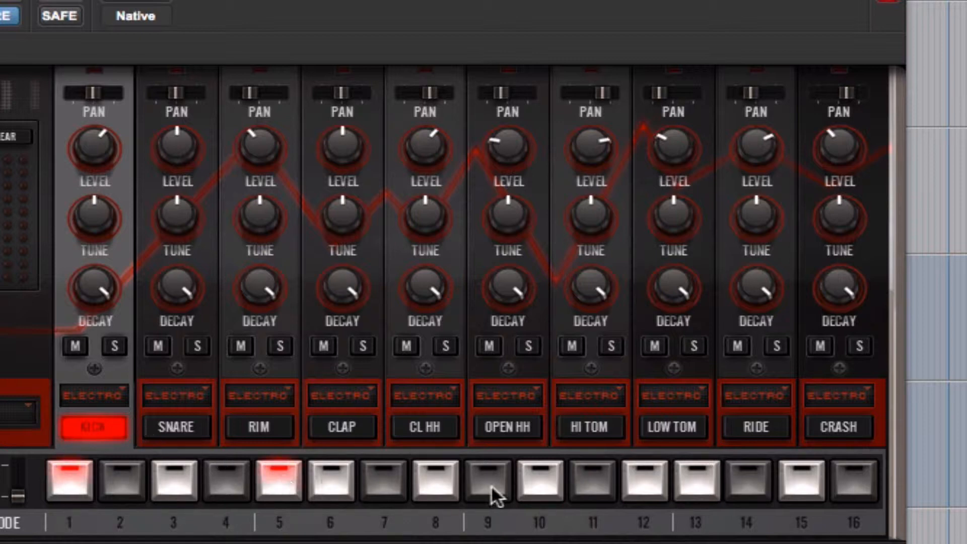
{"action": "left_click", "coordinate": [491, 486]}
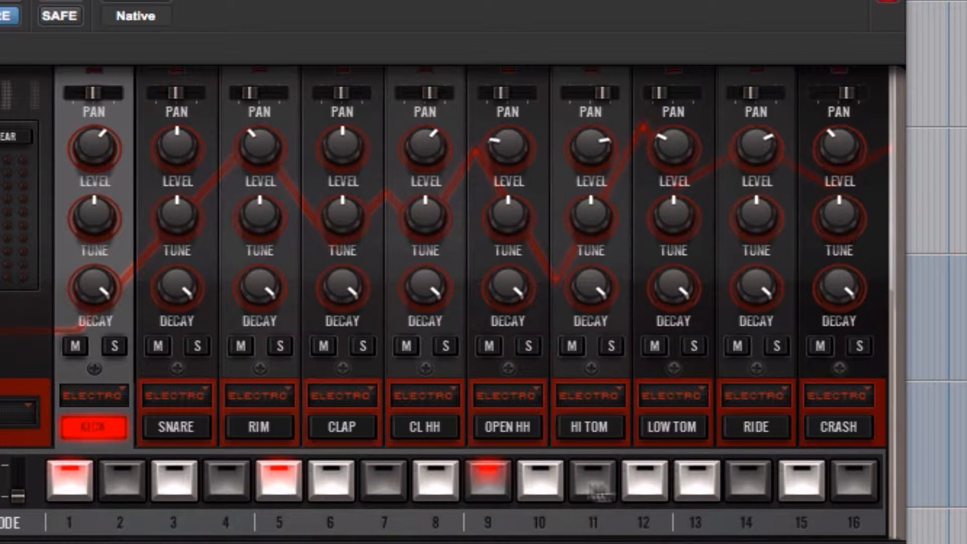
{"action": "left_click", "coordinate": [700, 478]}
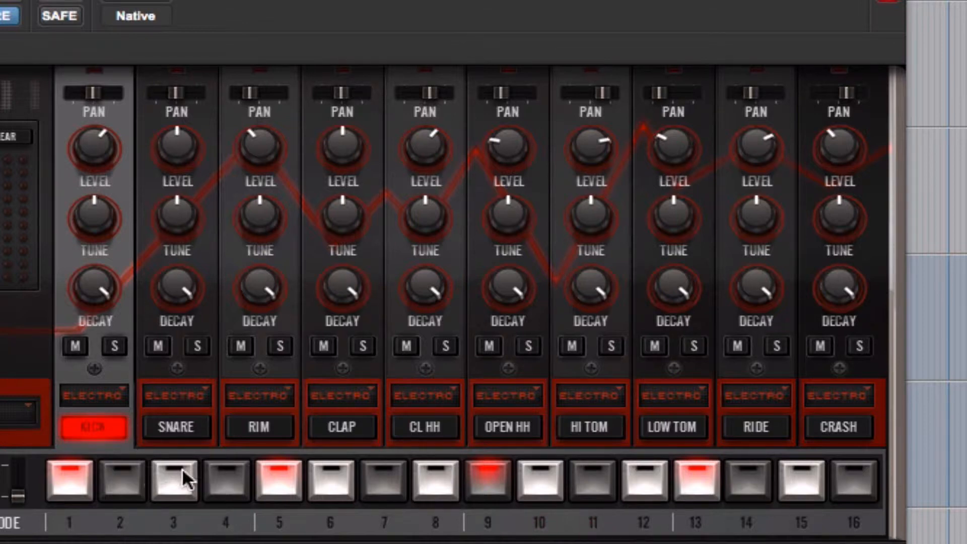
Program the snare on steps 5 and 13 of pattern 1.
{"action": "left_click", "coordinate": [170, 427]}
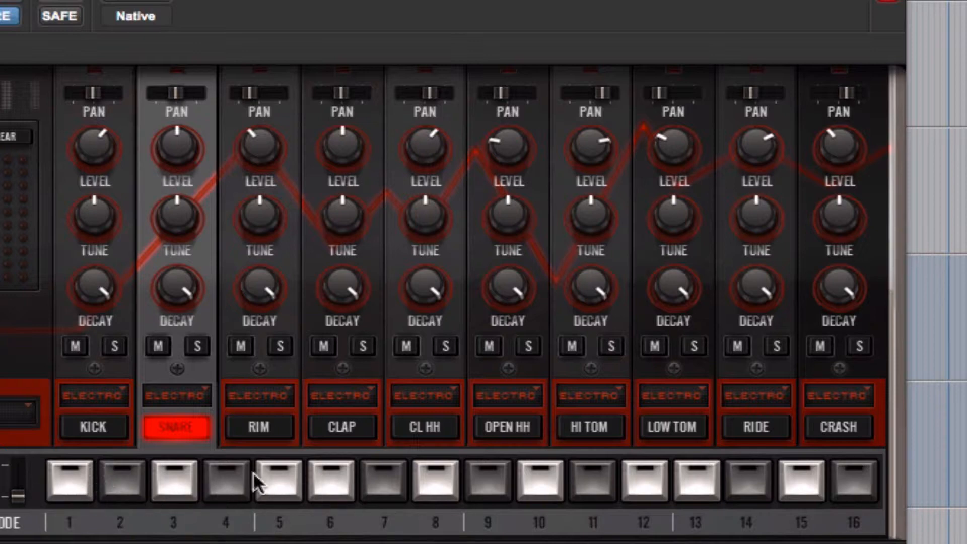
{"action": "left_click", "coordinate": [280, 479]}
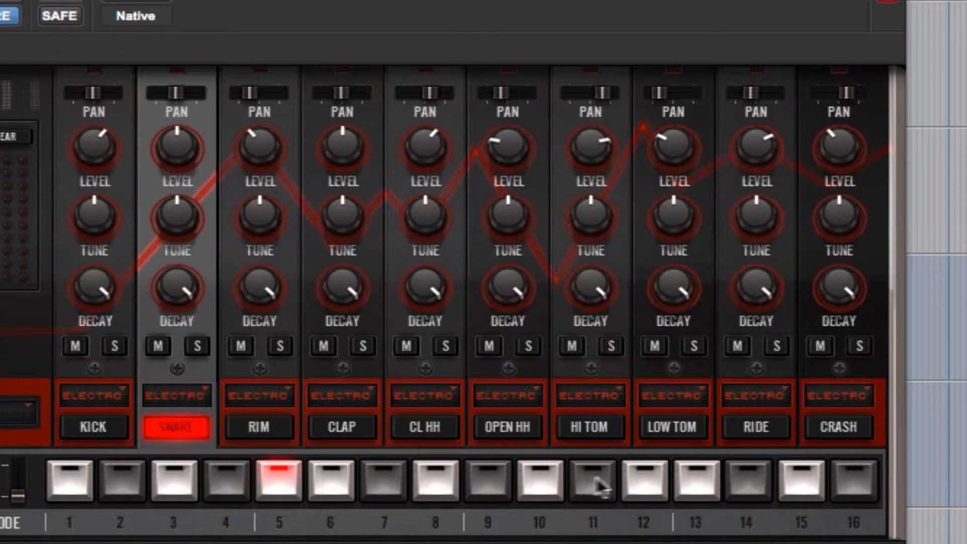
{"action": "left_click", "coordinate": [682, 479]}
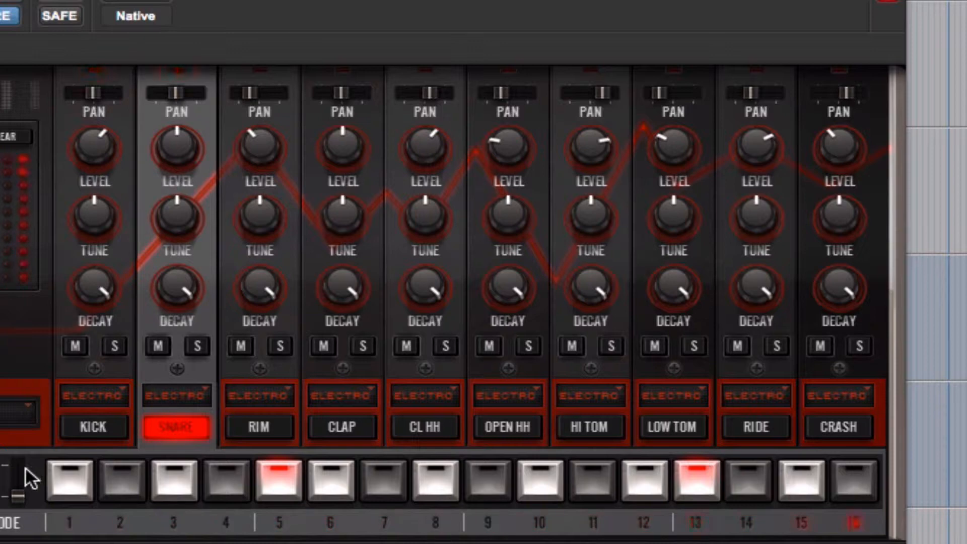
Build out pattern 1 with more kit sounds, including open hi-hat hits on steps 7 and 15.
{"action": "left_click", "coordinate": [261, 426]}
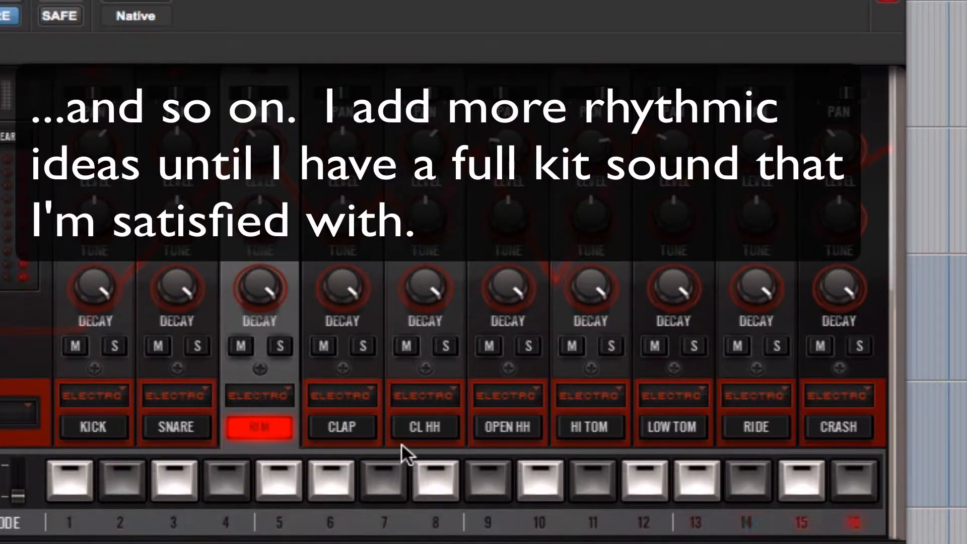
{"action": "left_click", "coordinate": [508, 427]}
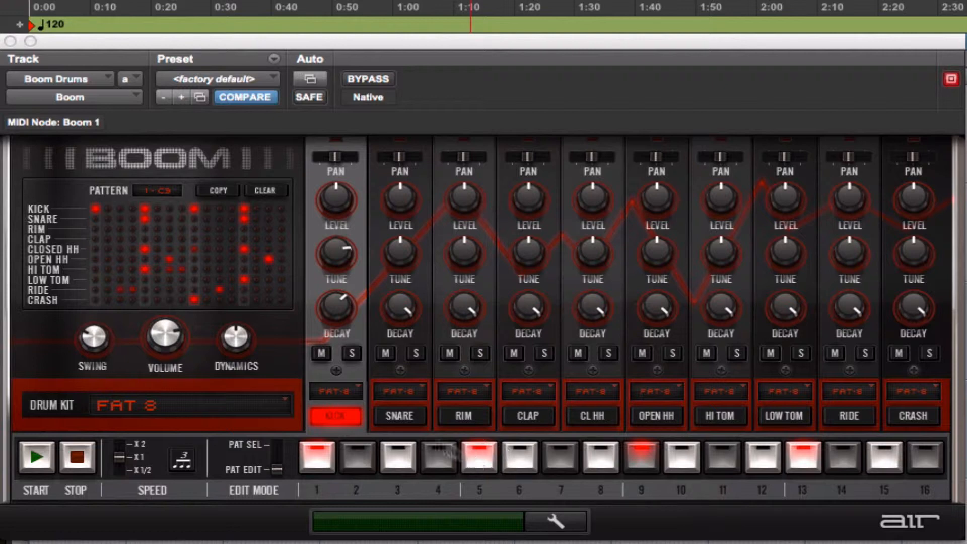
Review the steps programmed for the snare, rim, clap, closed hi-hat and kick, and examine the list of available drum kits.
{"action": "left_click", "coordinate": [394, 413]}
{"action": "left_click", "coordinate": [459, 417]}
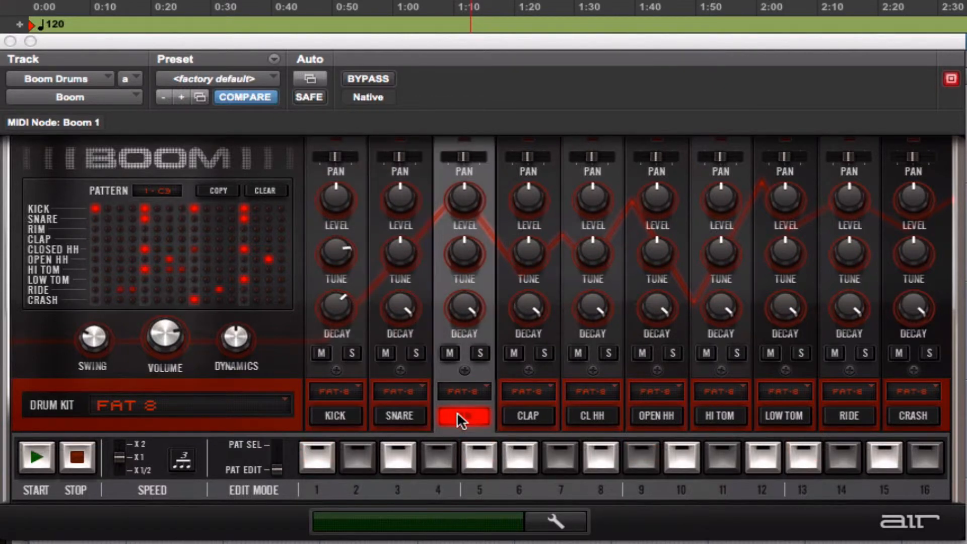
{"action": "left_click", "coordinate": [526, 418]}
{"action": "left_click", "coordinate": [587, 418]}
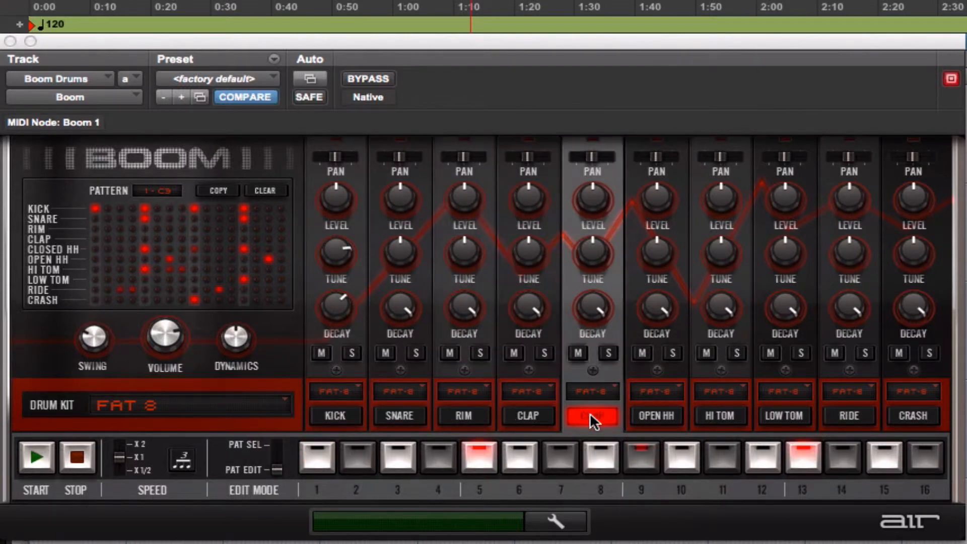
{"action": "left_click", "coordinate": [329, 418]}
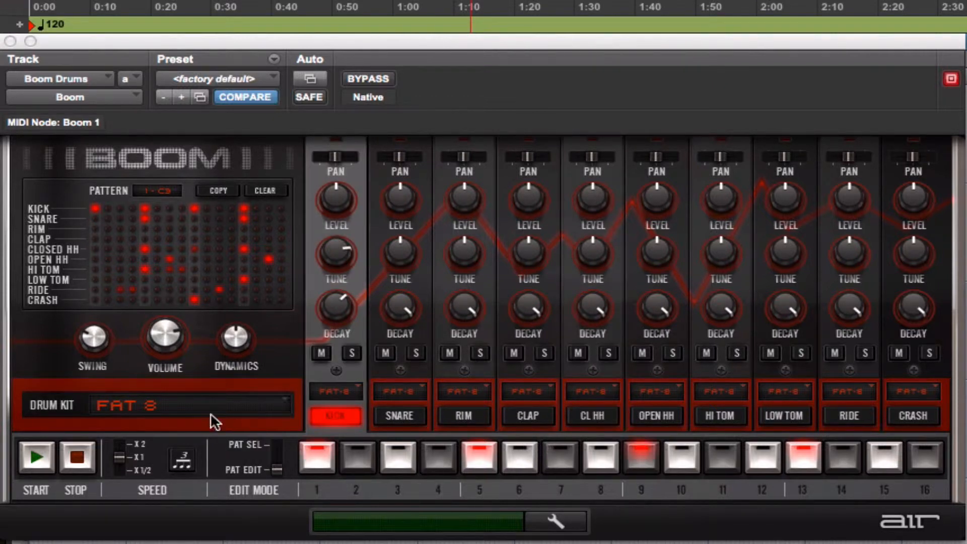
{"action": "left_click", "coordinate": [276, 406]}
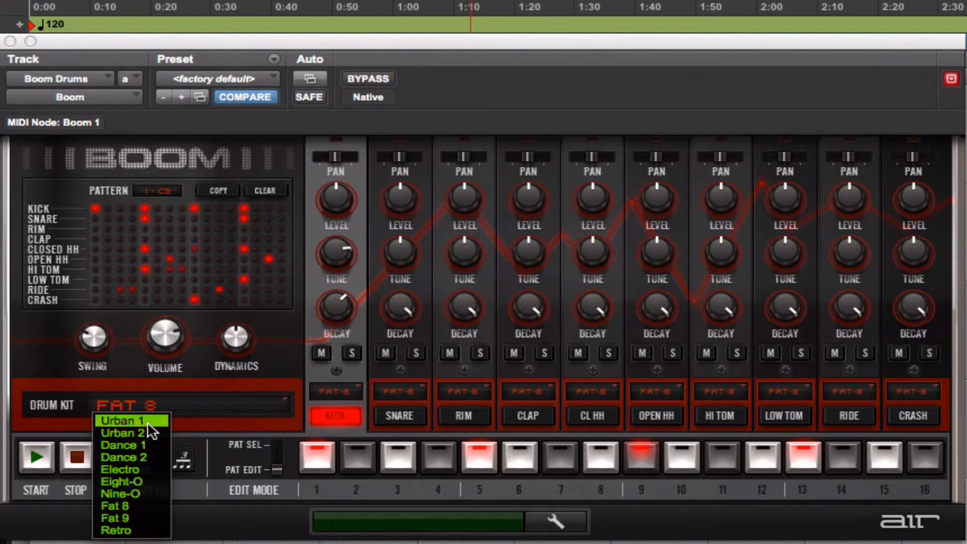
{"action": "left_click", "coordinate": [49, 384]}
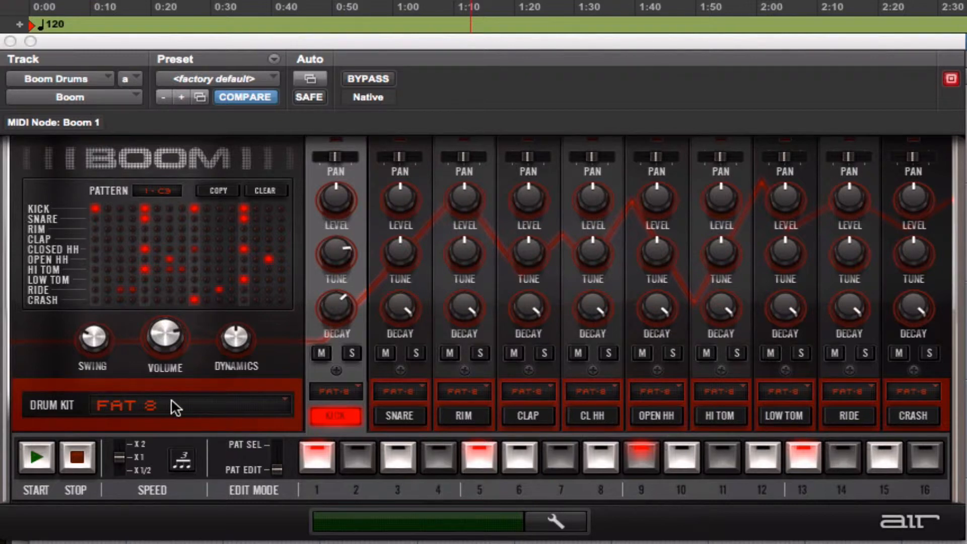
Switch Boom to pattern selection mode and play back pattern 1.
{"action": "left_click", "coordinate": [283, 452]}
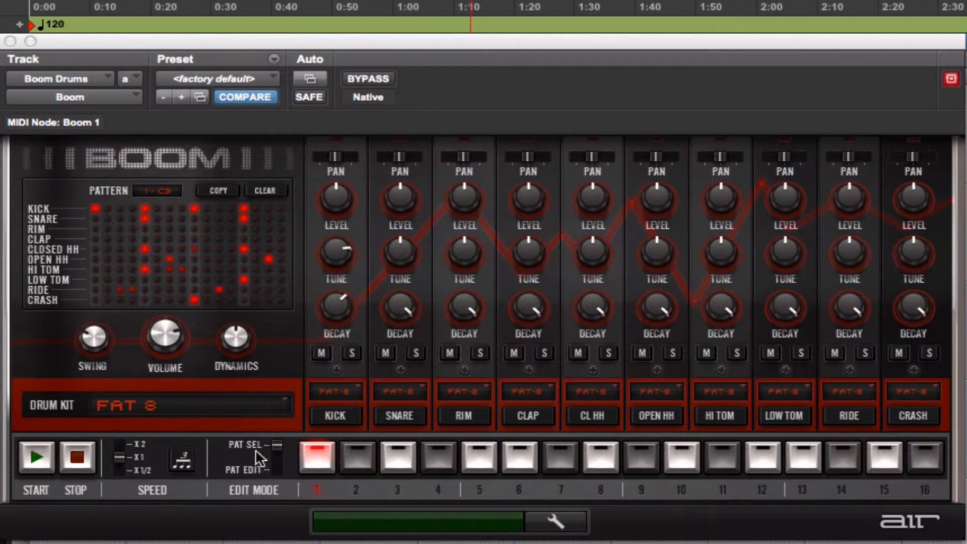
{"action": "left_click", "coordinate": [317, 456]}
{"action": "left_click", "coordinate": [36, 457]}
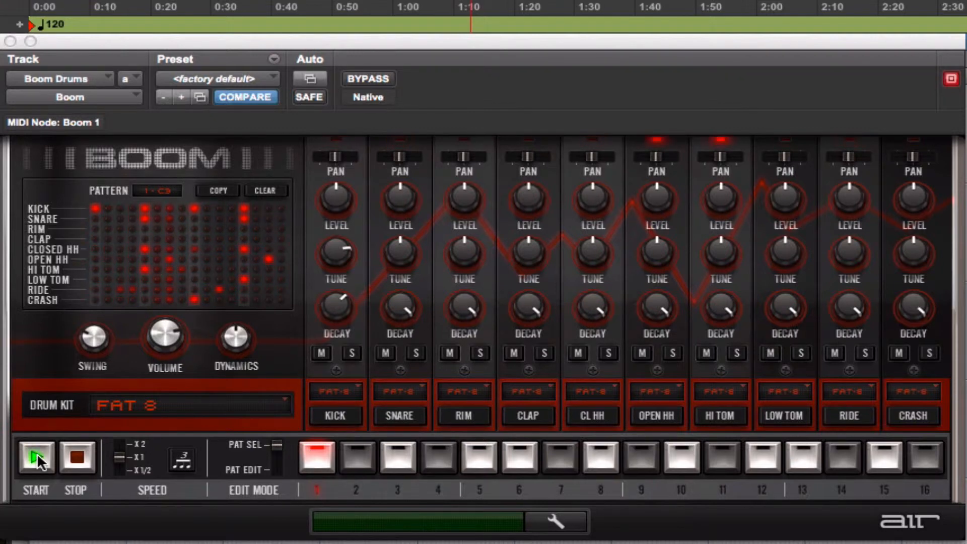
{"action": "left_click", "coordinate": [78, 456]}
Rework pattern 1's kick onto steps 1, 2, 6, 8, 10, 11 and 13, and return to pattern selection mode.
{"action": "left_click", "coordinate": [278, 452]}
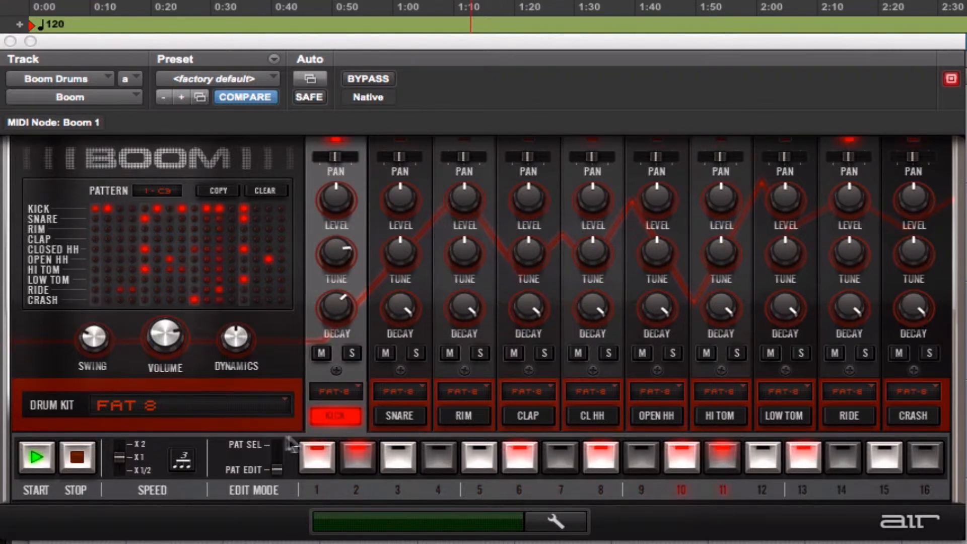
{"action": "left_click", "coordinate": [77, 457]}
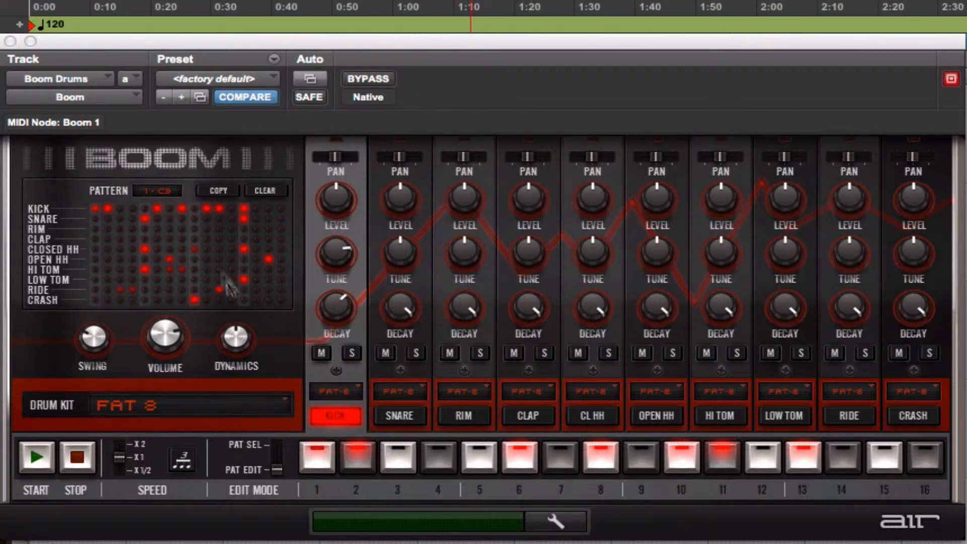
{"action": "left_click", "coordinate": [282, 452]}
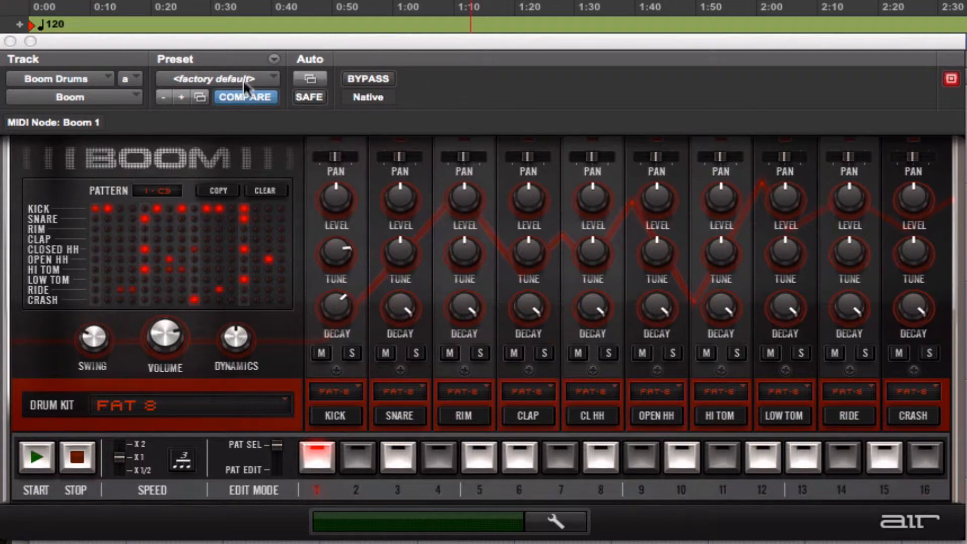
Move the Boom plug-in window aside and set the Boom Drums track view to notes.
{"action": "left_click_drag", "start_coordinate": [198, 41], "coordinate": [702, 76]}
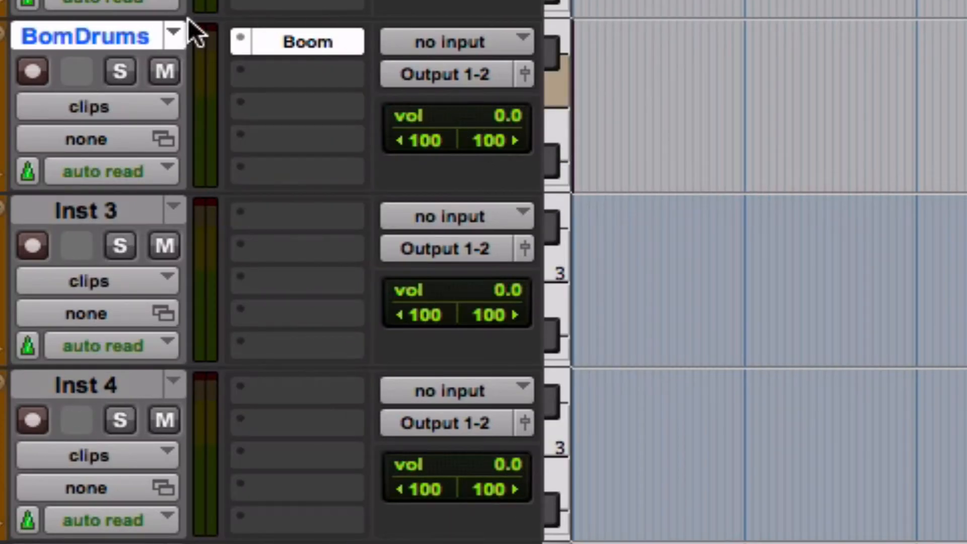
{"action": "left_click", "coordinate": [98, 107]}
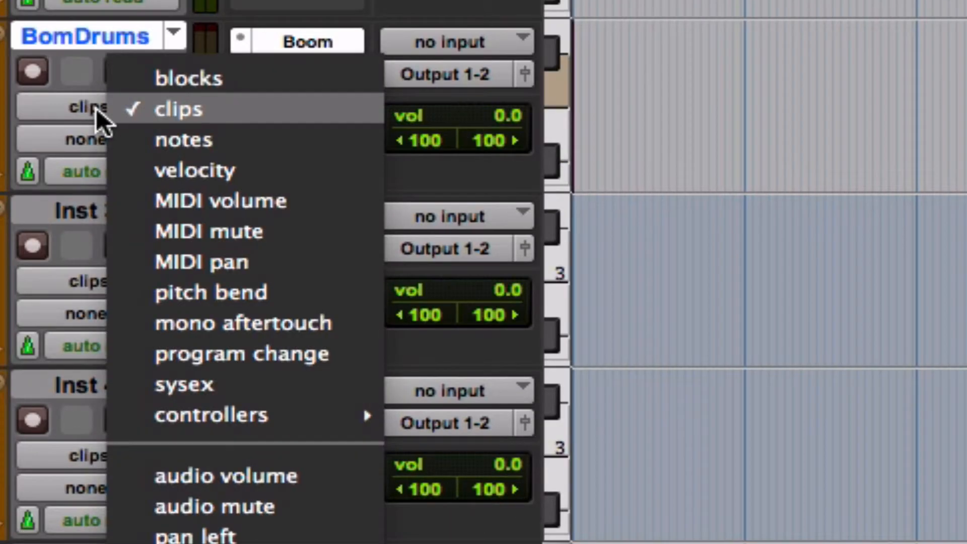
{"action": "left_click", "coordinate": [156, 127]}
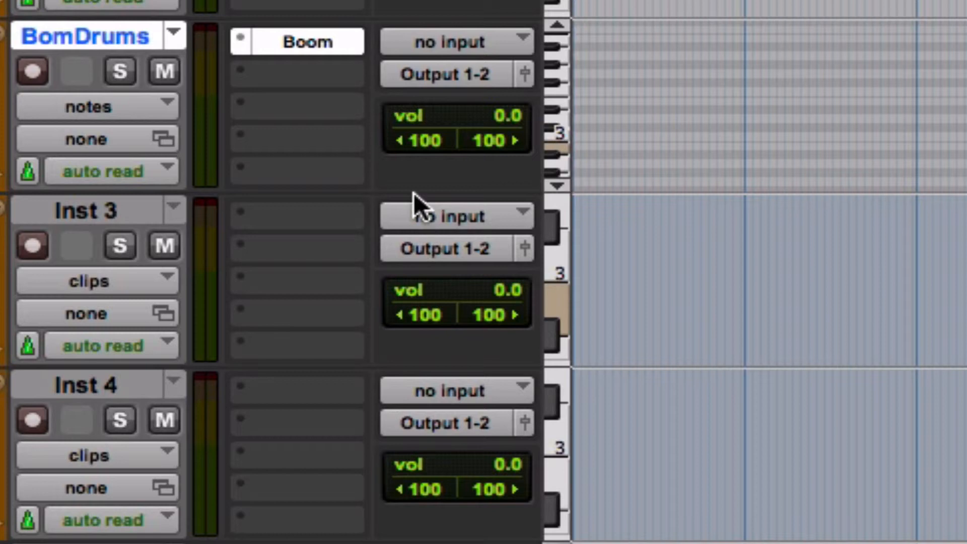
Increase the height of the Boom Drums track.
{"action": "left_click", "coordinate": [524, 190]}
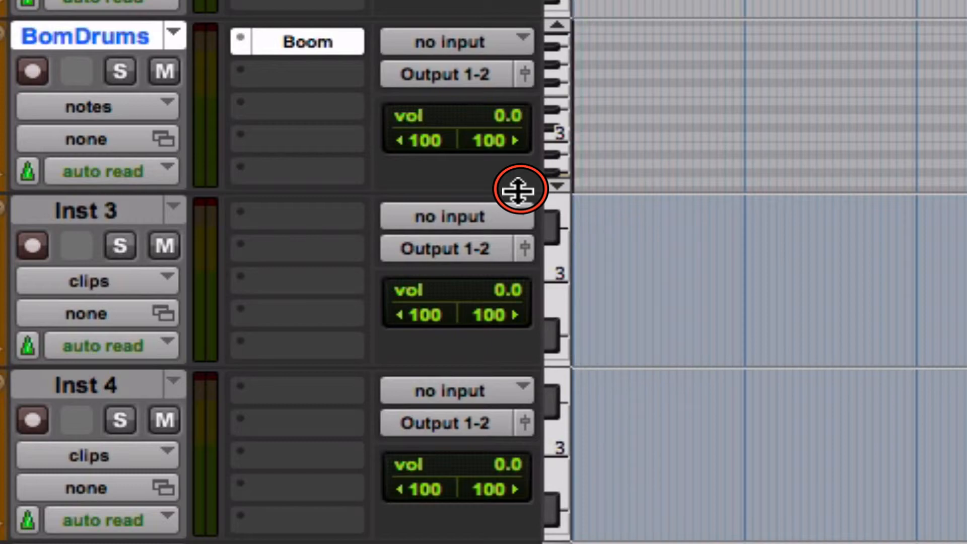
{"action": "left_click_drag", "start_coordinate": [520, 191], "coordinate": [522, 403]}
{"action": "left_click_drag", "start_coordinate": [534, 453], "coordinate": [534, 543]}
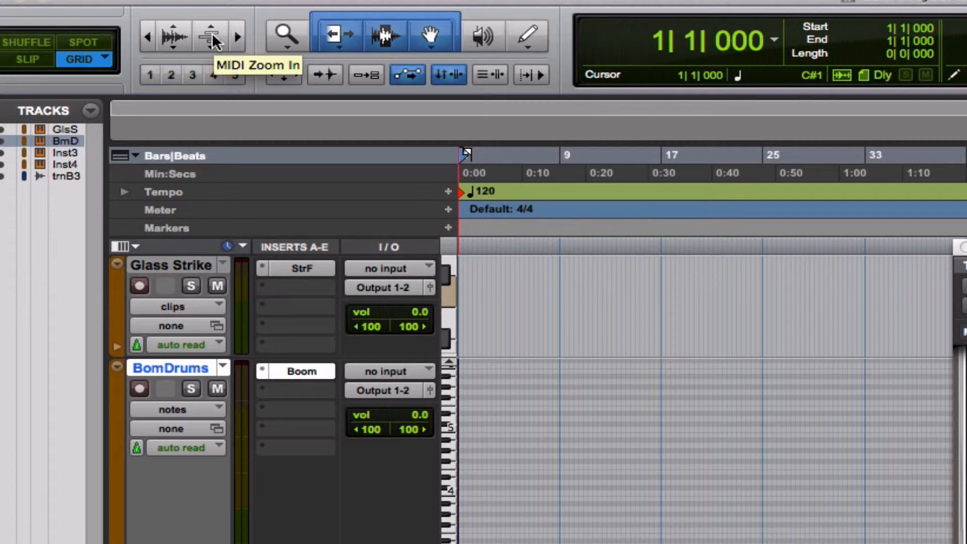
Enlarge the MIDI note rows vertically and zoom the timeline in horizontally to the first few bars.
{"action": "left_click", "coordinate": [211, 40]}
{"action": "left_click", "coordinate": [211, 40]}
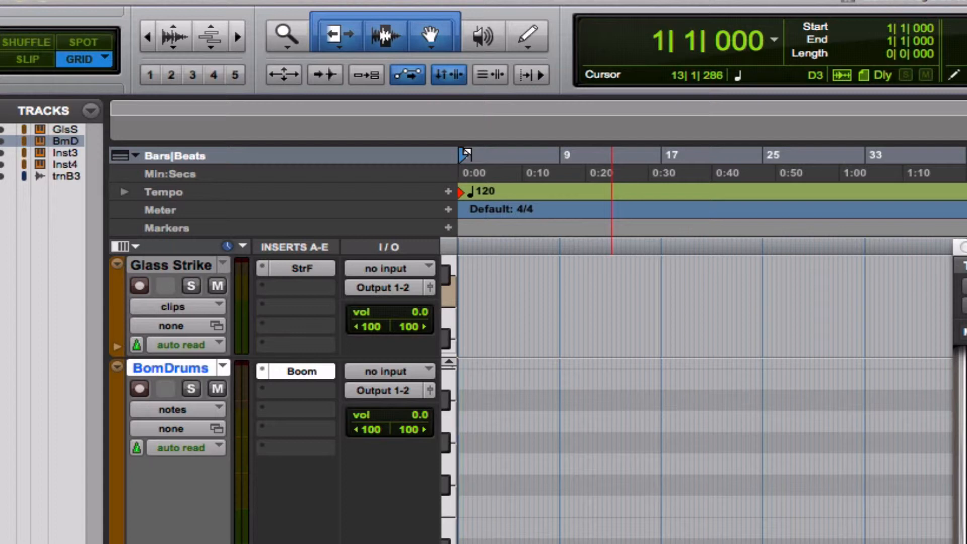
{"action": "key", "text": "super+bracketright"}
{"action": "key", "text": "super+bracketright"}
{"action": "key", "text": "super+bracketright"}
{"action": "key", "text": "super+bracketright"}
{"action": "key", "text": "super+bracketleft"}
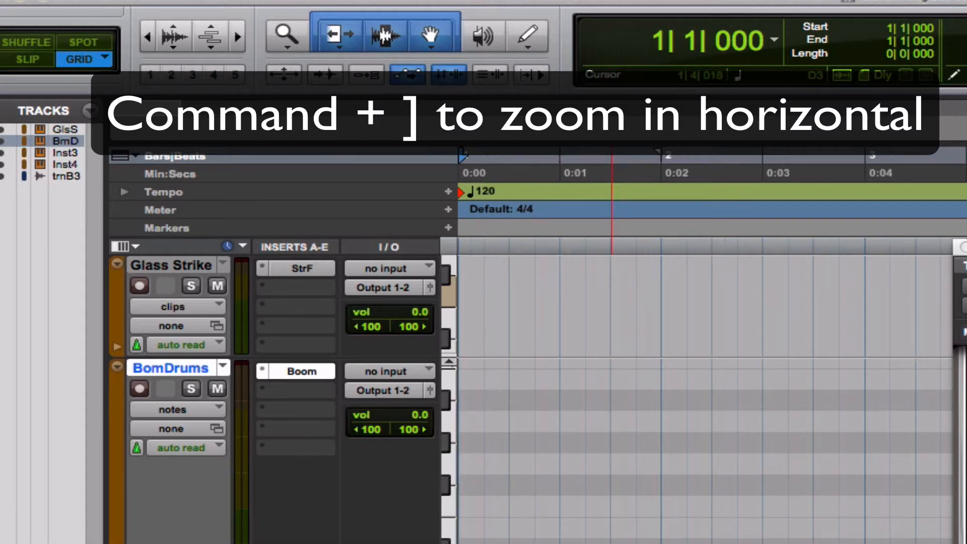
{"action": "key", "text": "super+bracketright"}
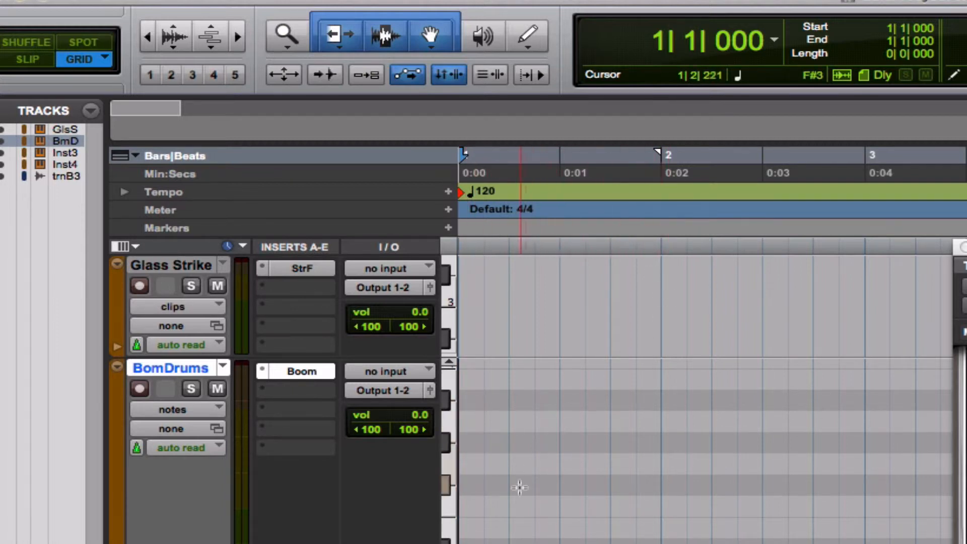
Set the default MIDI note duration to 1 bar.
{"action": "left_click_drag", "start_coordinate": [401, 52], "coordinate": [371, 32]}
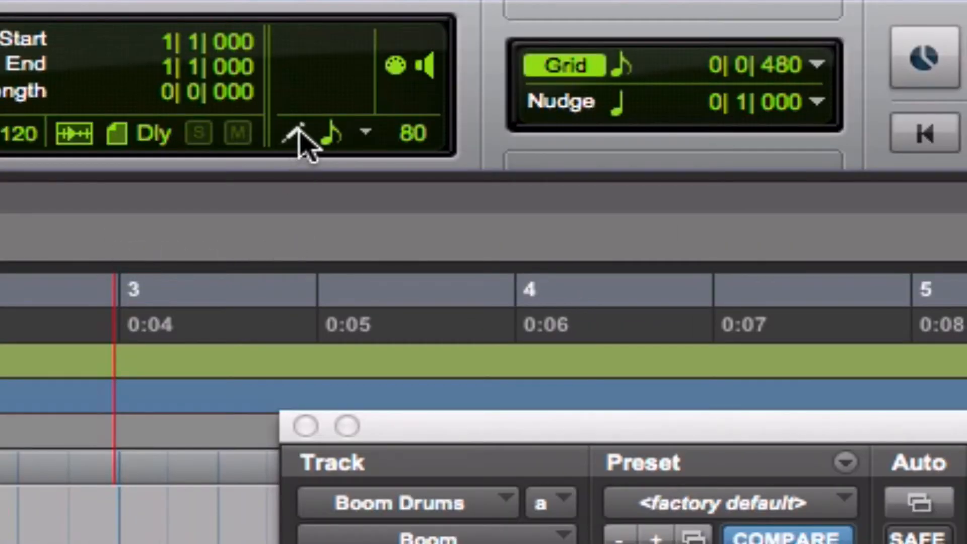
{"action": "left_click", "coordinate": [333, 139]}
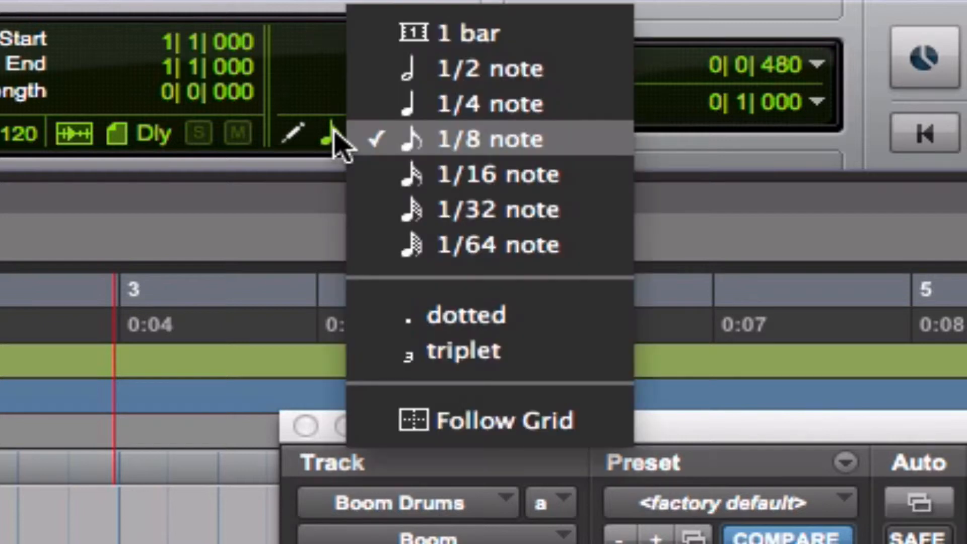
{"action": "left_click", "coordinate": [452, 32]}
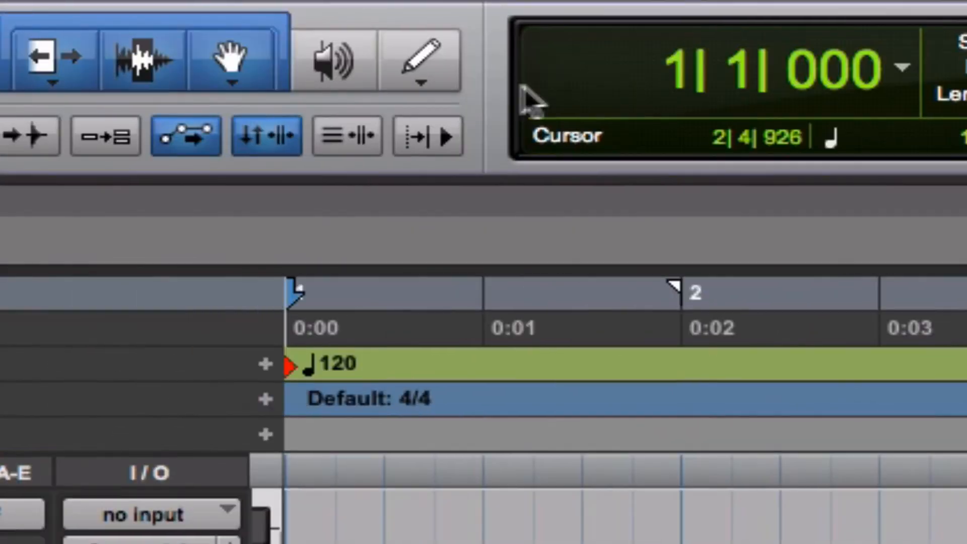
Draw a one-bar C3 note at bar 1 on the Boom Drums track with the Pencil tool.
{"action": "left_click", "coordinate": [422, 93]}
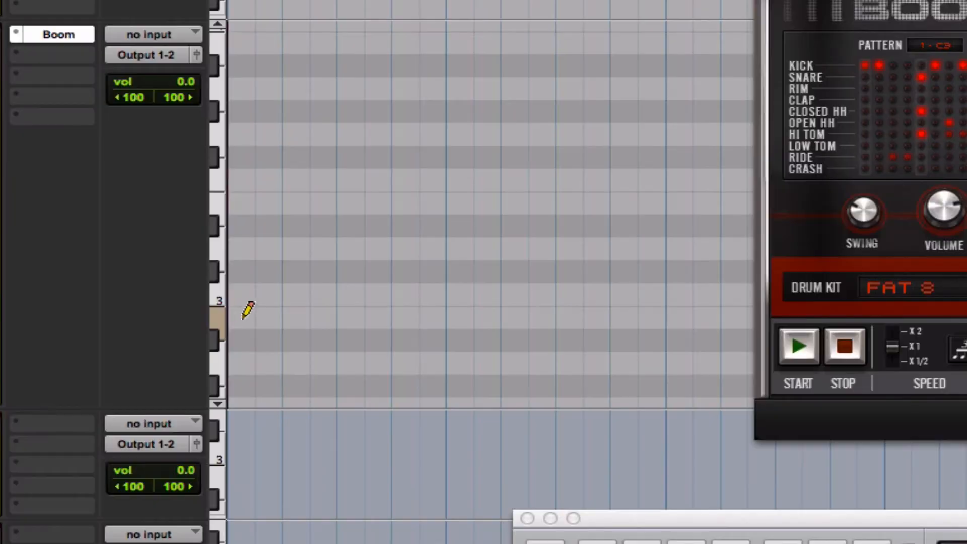
{"action": "left_click", "coordinate": [242, 317]}
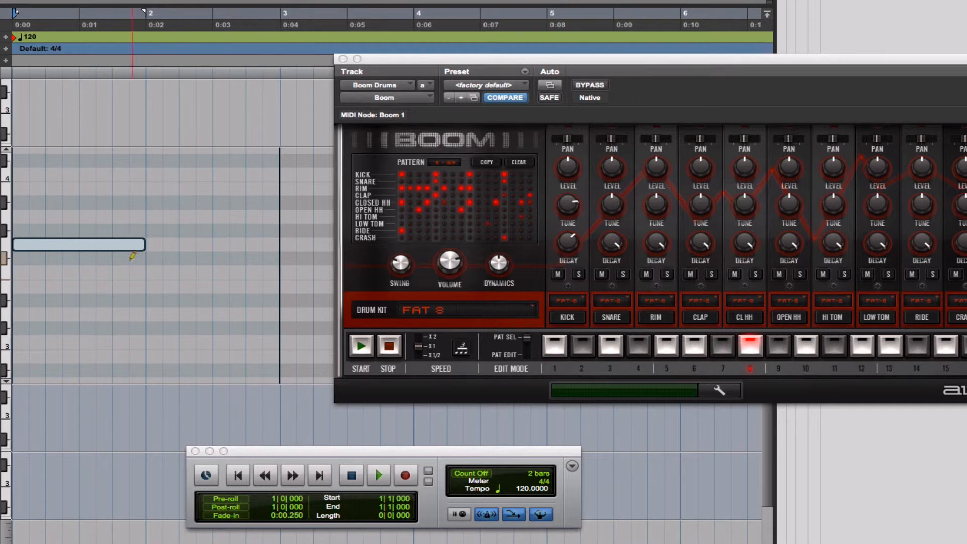
Audition different Boom patterns by moving the note to other pitches and back to C3, and play the result.
{"action": "left_click_drag", "start_coordinate": [119, 248], "coordinate": [111, 342]}
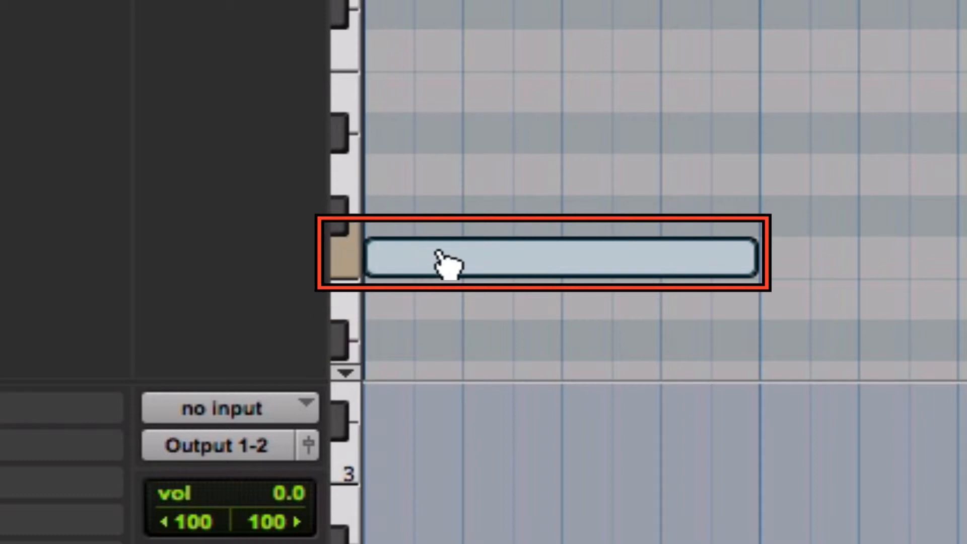
{"action": "left_click_drag", "start_coordinate": [442, 251], "coordinate": [441, 223]}
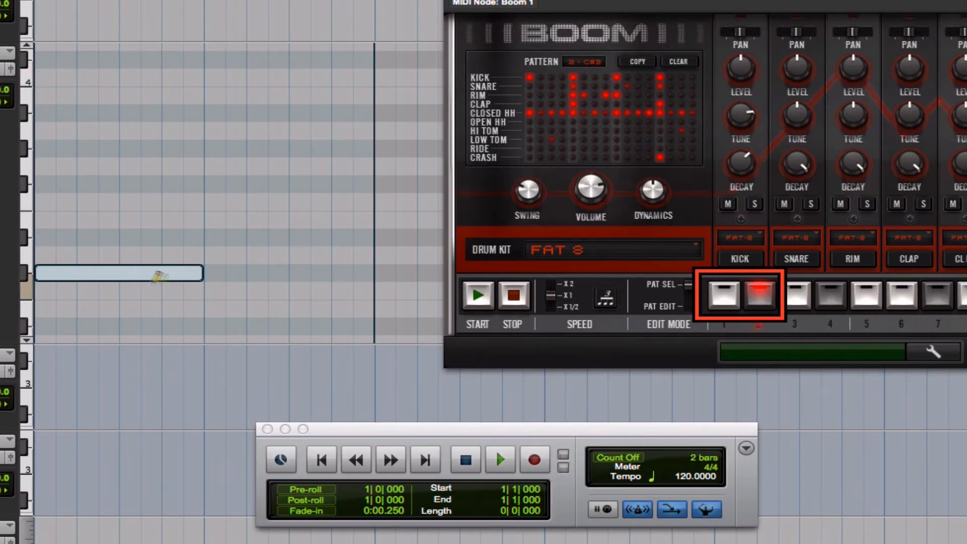
{"action": "left_click_drag", "start_coordinate": [122, 280], "coordinate": [122, 292]}
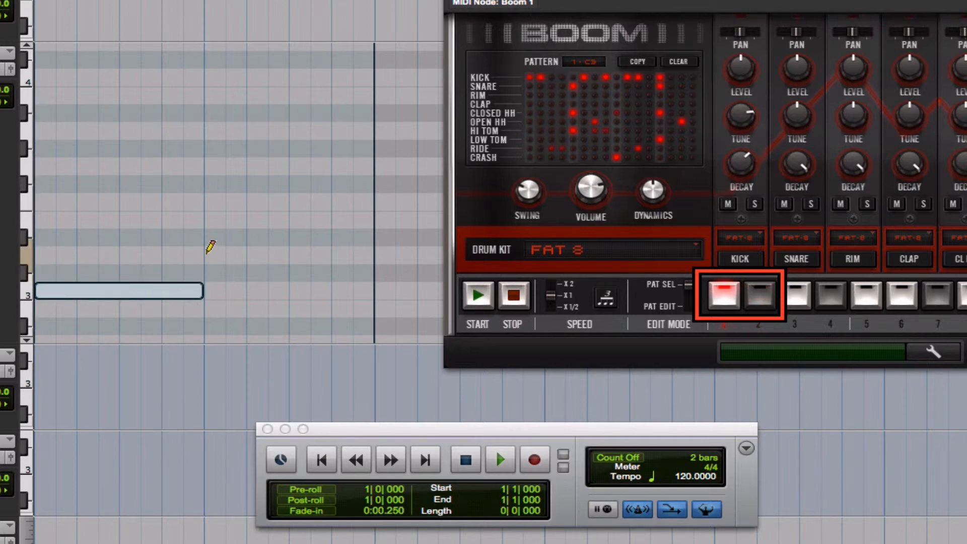
{"action": "key", "text": "space"}
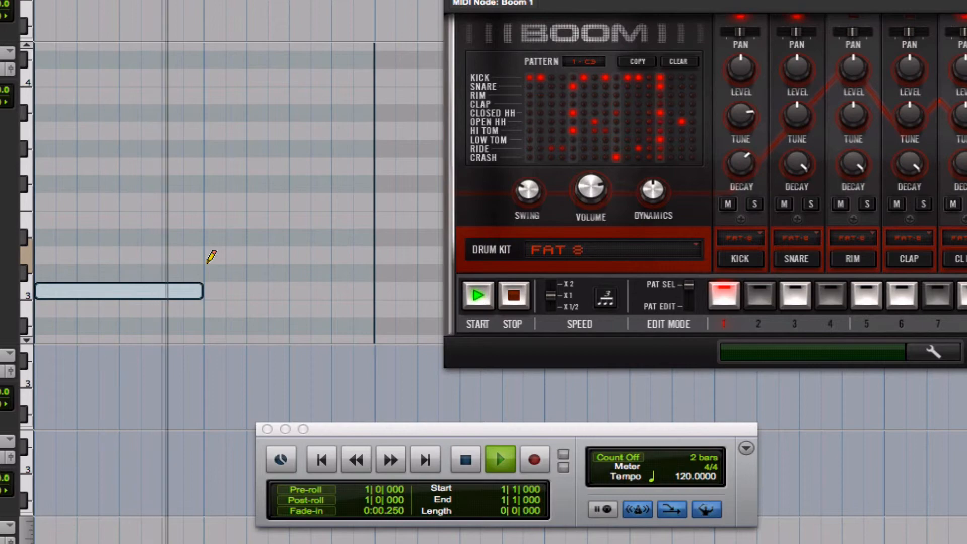
{"action": "key", "text": "space"}
Move the Boom plug-in window aside and set the Boom Drums track view to clips.
{"action": "mouse_move", "coordinate": [515, 0]}
{"action": "left_mouse_down"}
{"action": "mouse_move", "coordinate": [417, 0]}
{"action": "mouse_move", "coordinate": [517, 2]}
{"action": "mouse_move", "coordinate": [525, 33]}
{"action": "mouse_move", "coordinate": [624, 185]}
{"action": "left_mouse_up"}
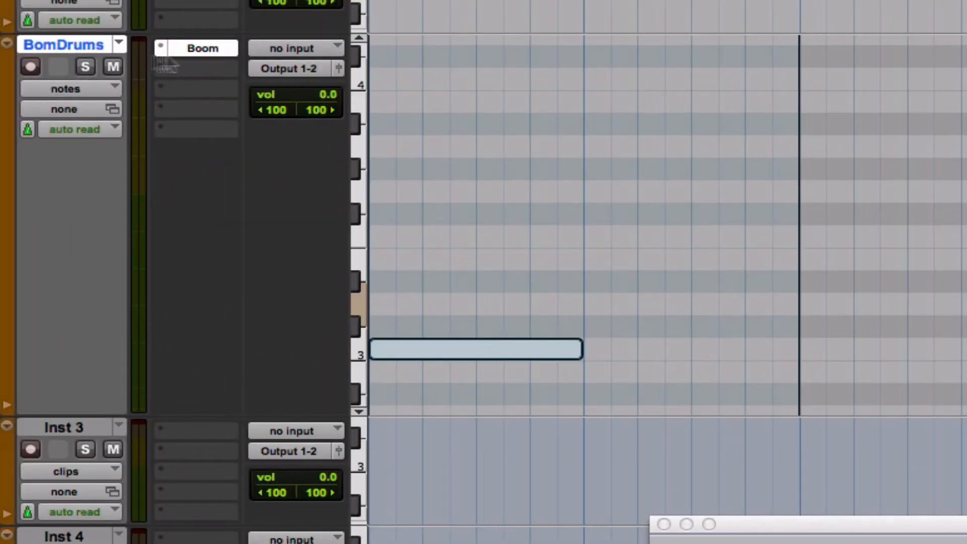
{"action": "left_click", "coordinate": [74, 87]}
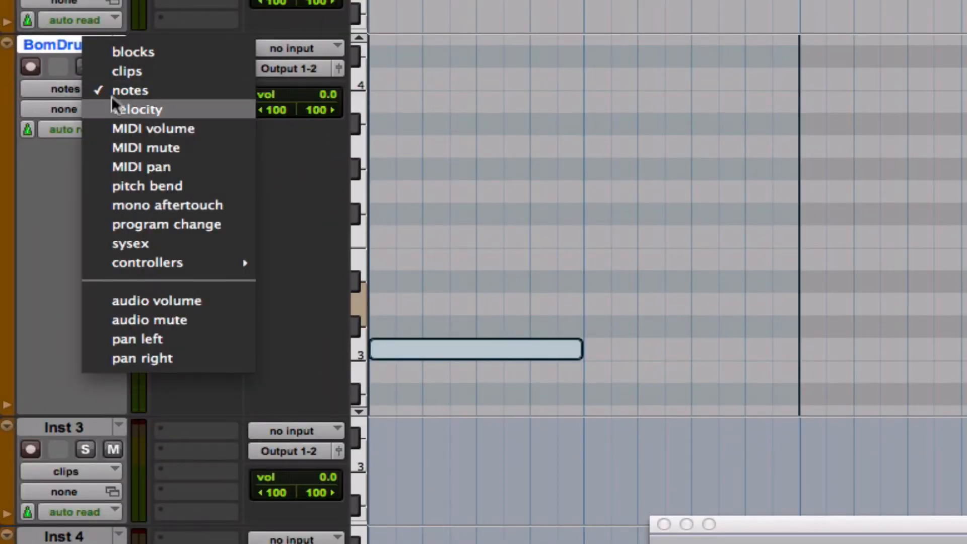
{"action": "left_click", "coordinate": [114, 67]}
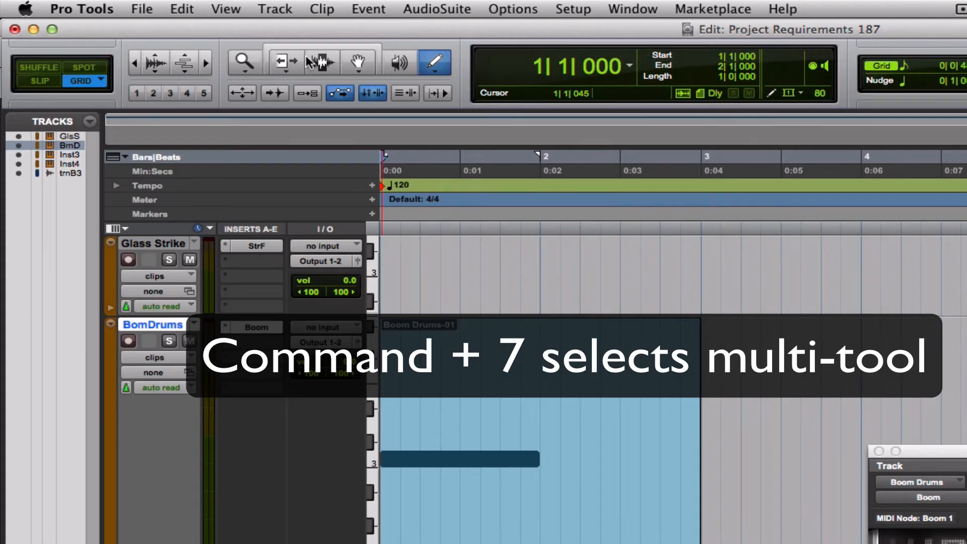
Trim the end of the Boom Drums clip back to one bar using the multi-tool.
{"action": "key", "text": "super+7"}
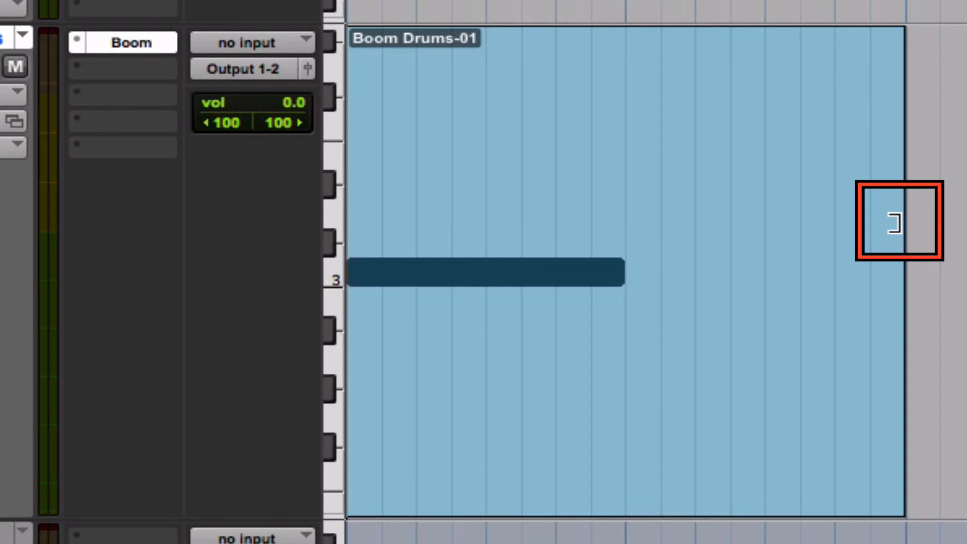
{"action": "left_click_drag", "start_coordinate": [895, 224], "coordinate": [659, 237]}
{"action": "left_click_drag", "start_coordinate": [648, 245], "coordinate": [634, 254]}
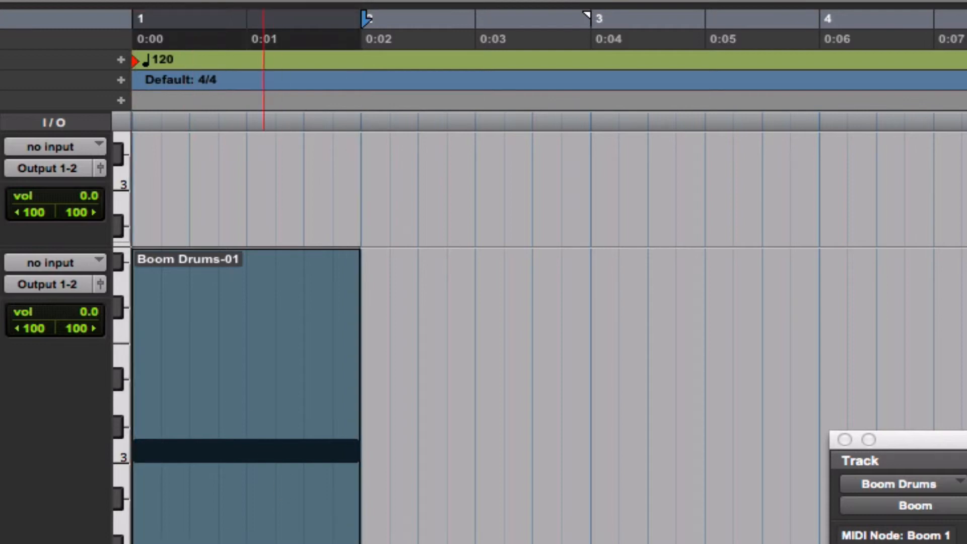
Repeat the one-bar Boom Drums clip 7 times and play the track from the start.
{"action": "key", "text": "alt+r"}
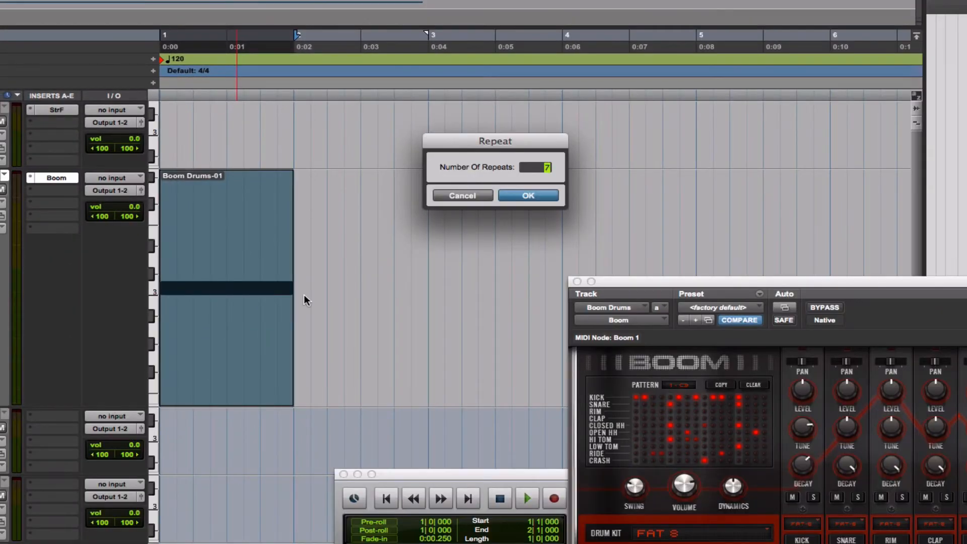
{"action": "key", "text": "Return"}
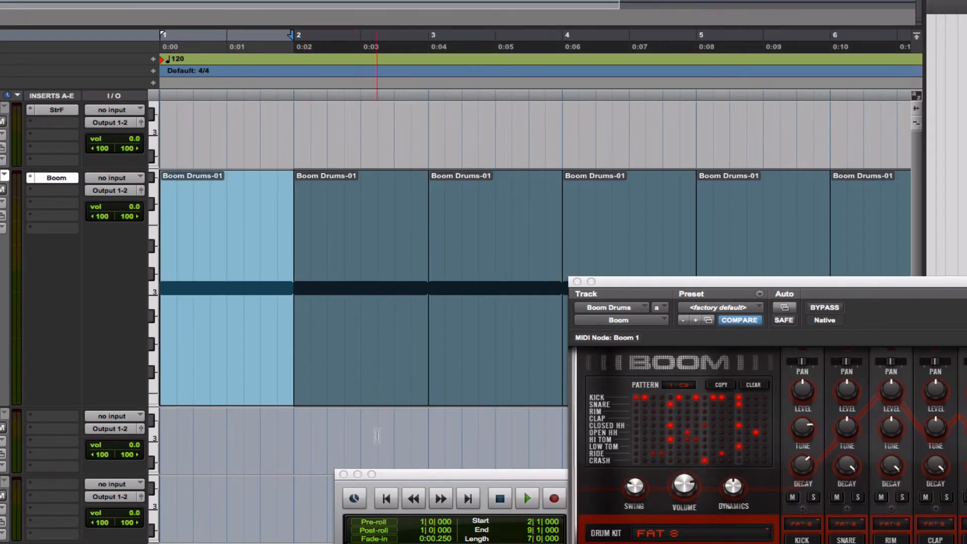
{"action": "left_click", "coordinate": [383, 493]}
{"action": "key", "text": "space"}
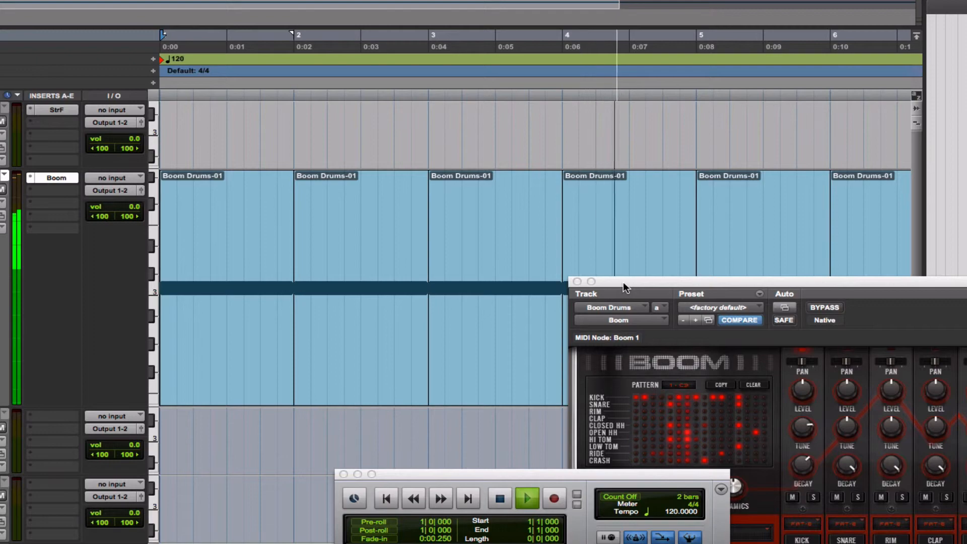
{"action": "key", "text": "space"}
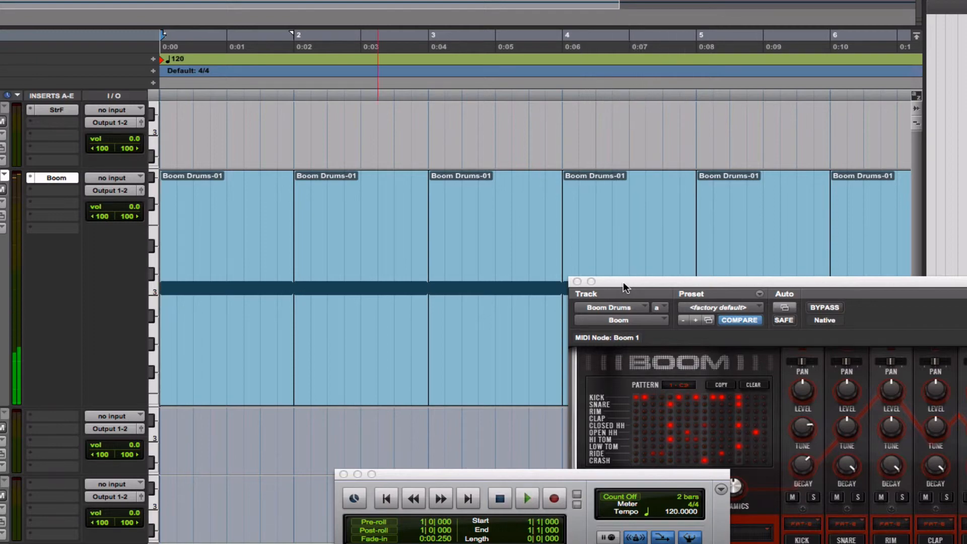
Bring the full Boom window into view, copy pattern 1 into pattern 2 and preview pattern 2.
{"action": "left_click_drag", "start_coordinate": [623, 282], "coordinate": [234, 48]}
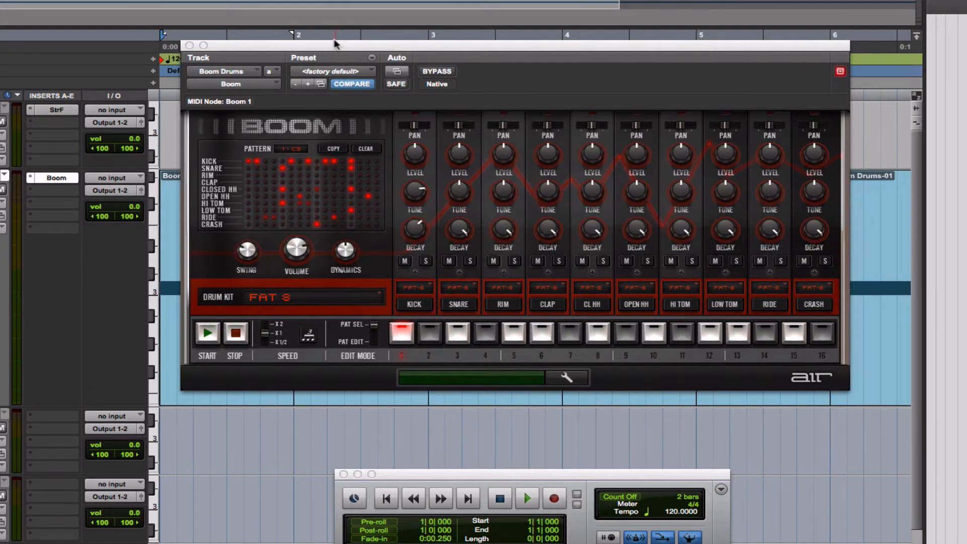
{"action": "left_click_drag", "start_coordinate": [328, 48], "coordinate": [443, 84]}
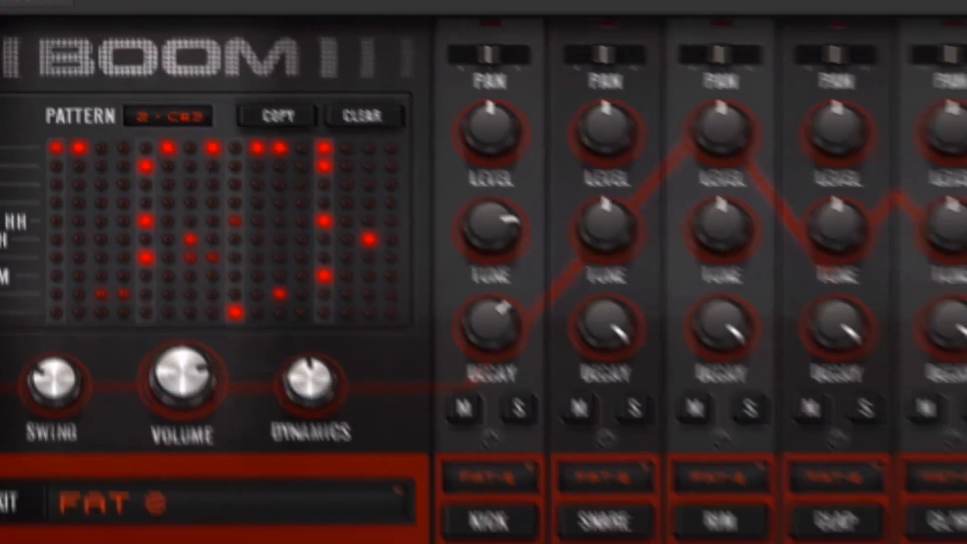
{"action": "left_click", "coordinate": [611, 543]}
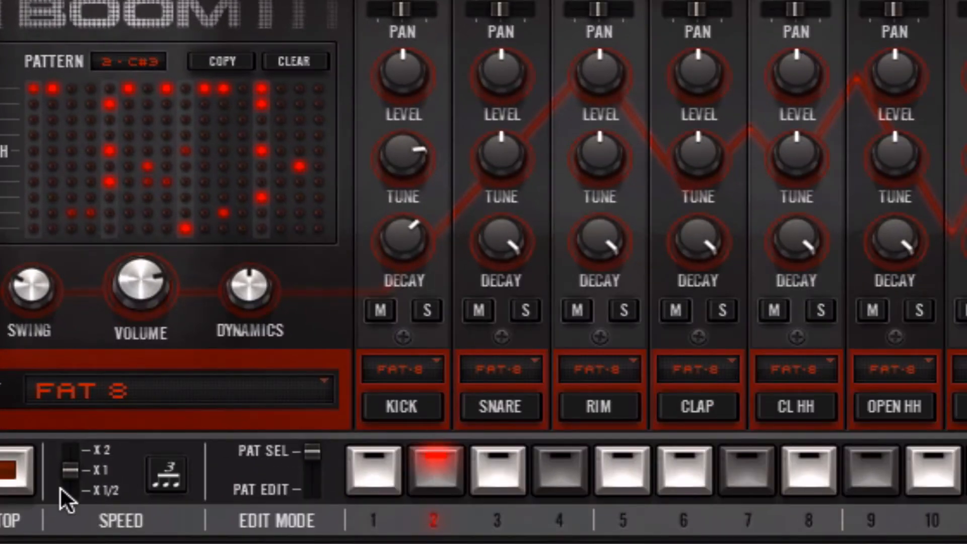
{"action": "left_click", "coordinate": [1, 478]}
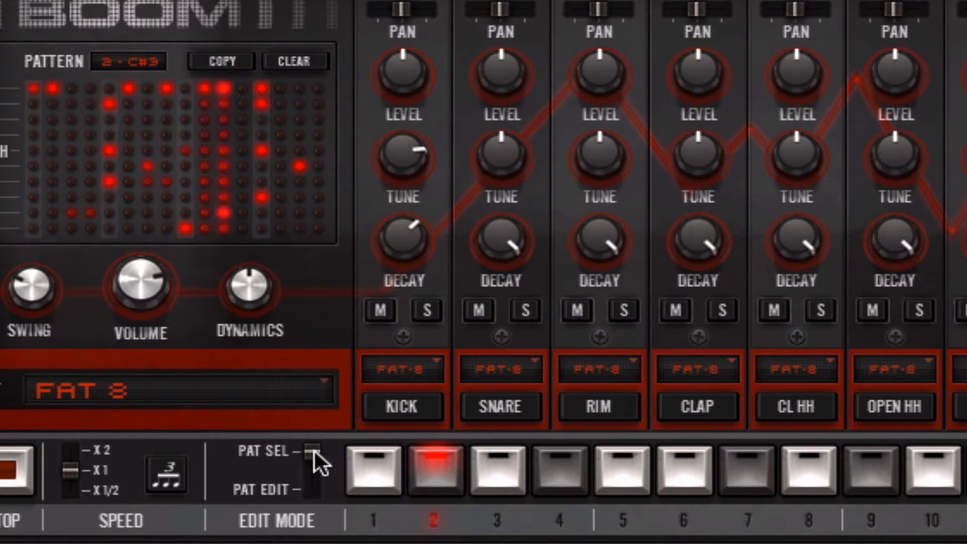
{"action": "left_click", "coordinate": [2, 469]}
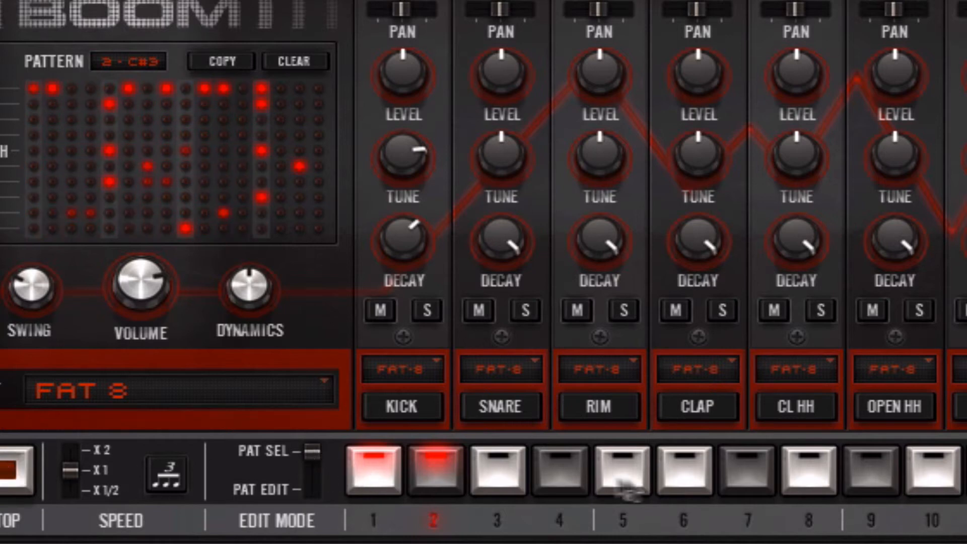
{"action": "left_click", "coordinate": [430, 470]}
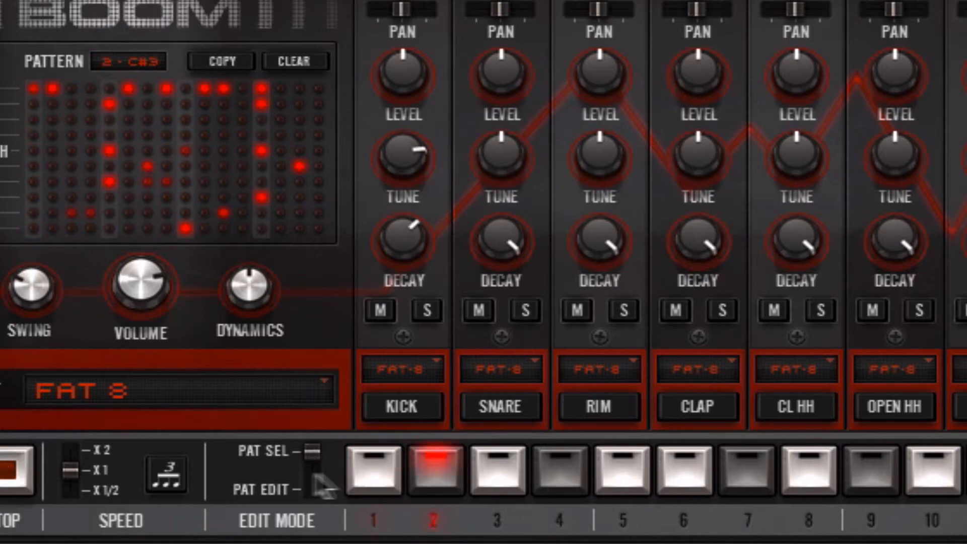
Vary the drum hits of pattern 2 in pattern edit mode, return to pattern select mode and close Boom.
{"action": "left_click", "coordinate": [307, 490]}
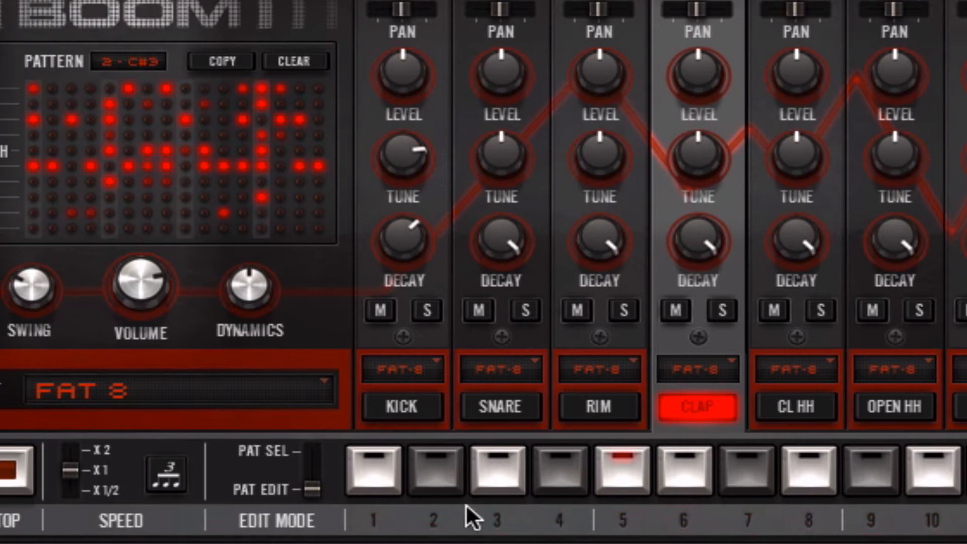
{"action": "left_click", "coordinate": [311, 451]}
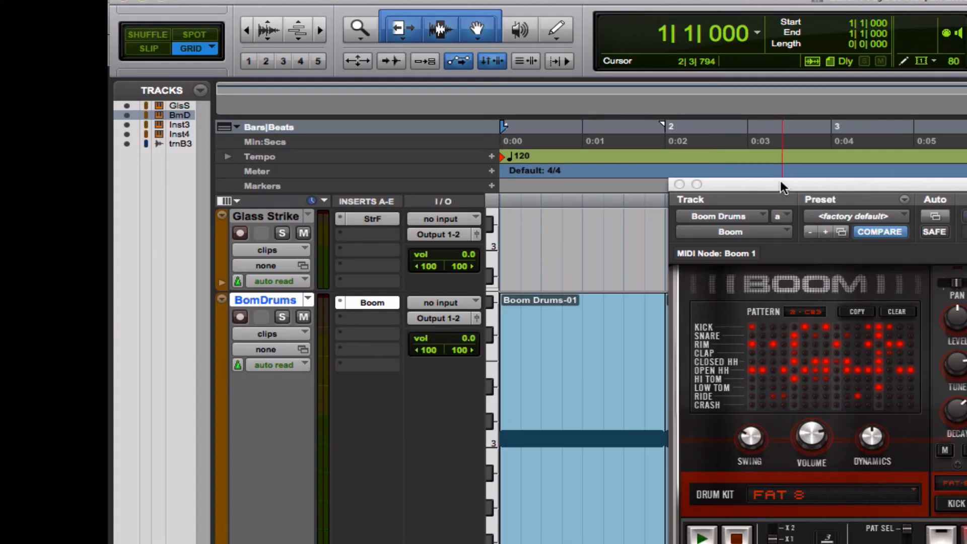
{"action": "left_click", "coordinate": [675, 183]}
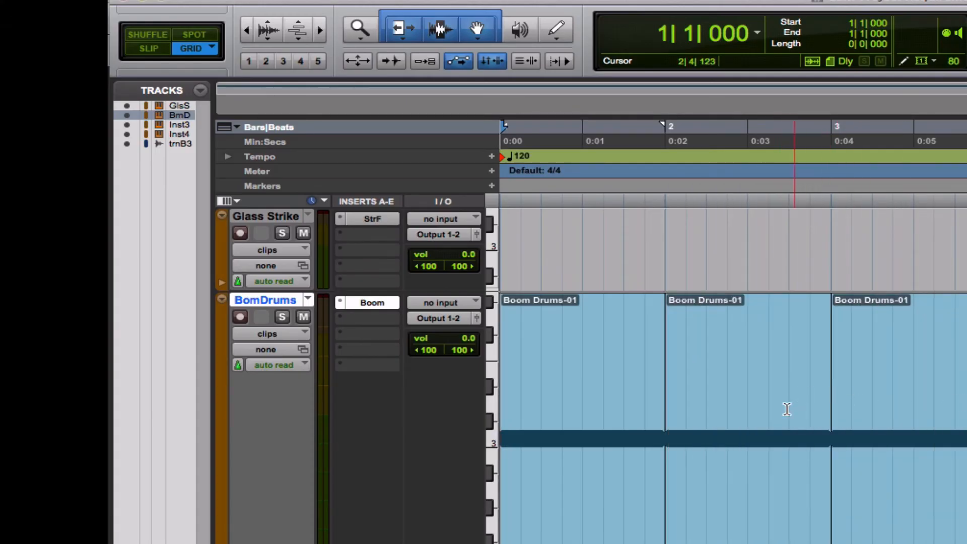
Open the second Boom Drums clip in the MIDI Editor, raise its note to C#3 and play the change.
{"action": "left_click", "coordinate": [801, 537]}
{"action": "double_click", "coordinate": [801, 537]}
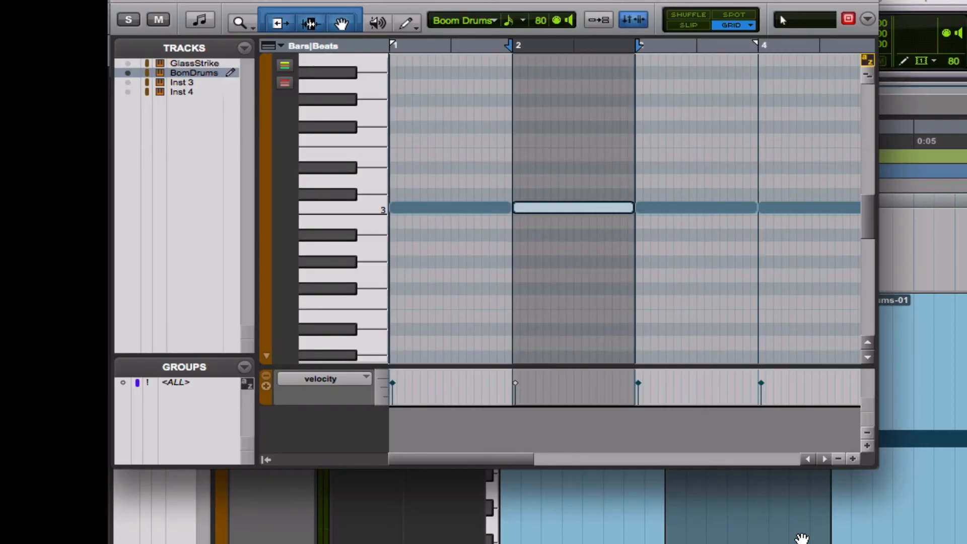
{"action": "left_click", "coordinate": [556, 208]}
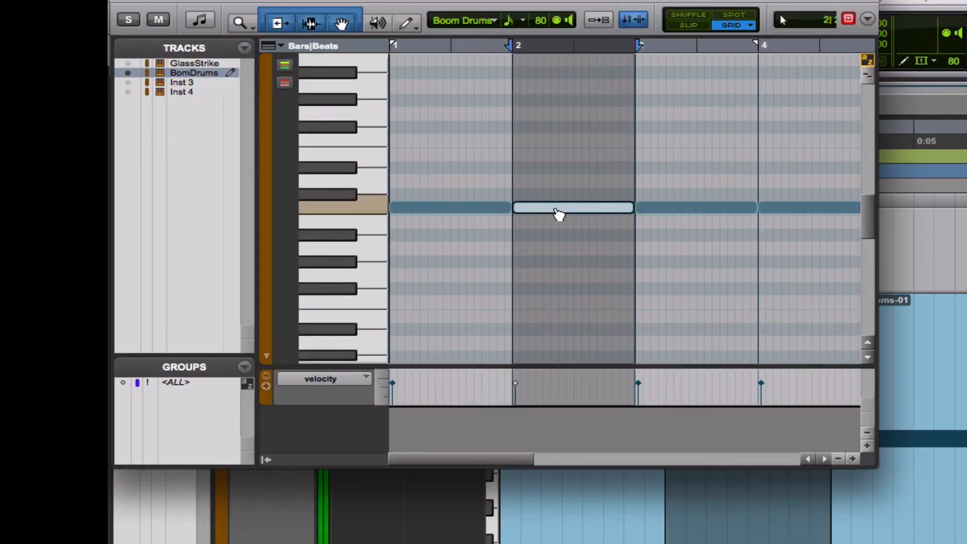
{"action": "left_click_drag", "start_coordinate": [559, 207], "coordinate": [559, 201]}
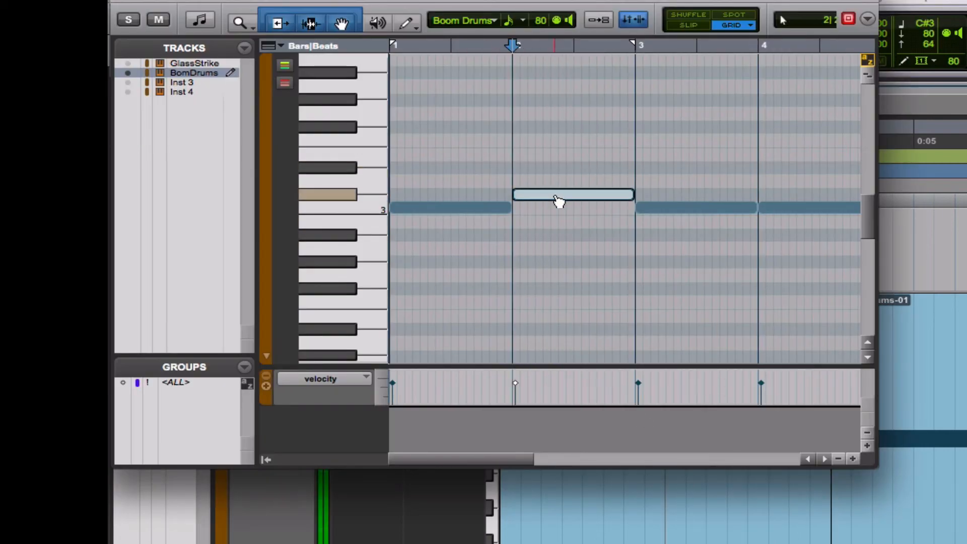
{"action": "key", "text": "space"}
{"action": "key", "text": "space"}
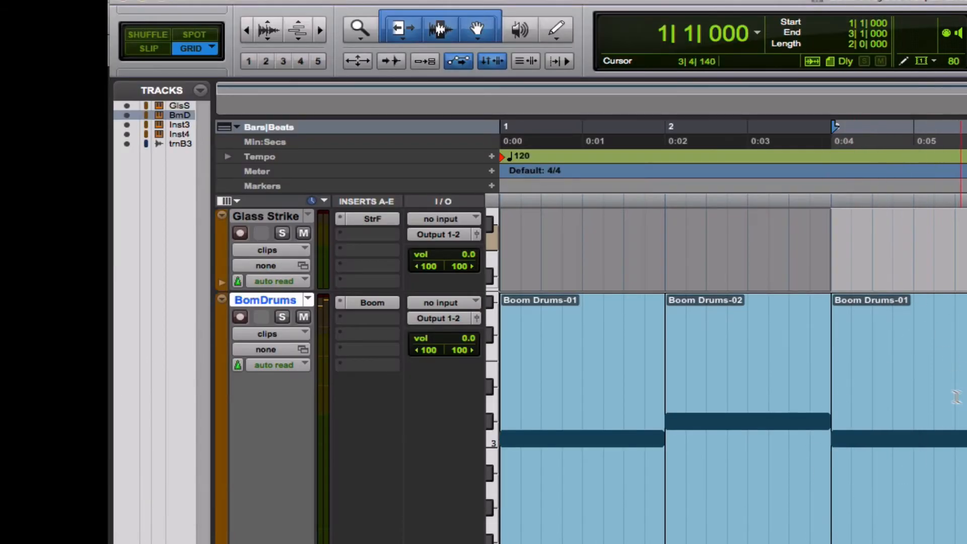
Delete the repeated Boom Drums clips from bar 3 onward.
{"action": "left_click", "coordinate": [929, 469]}
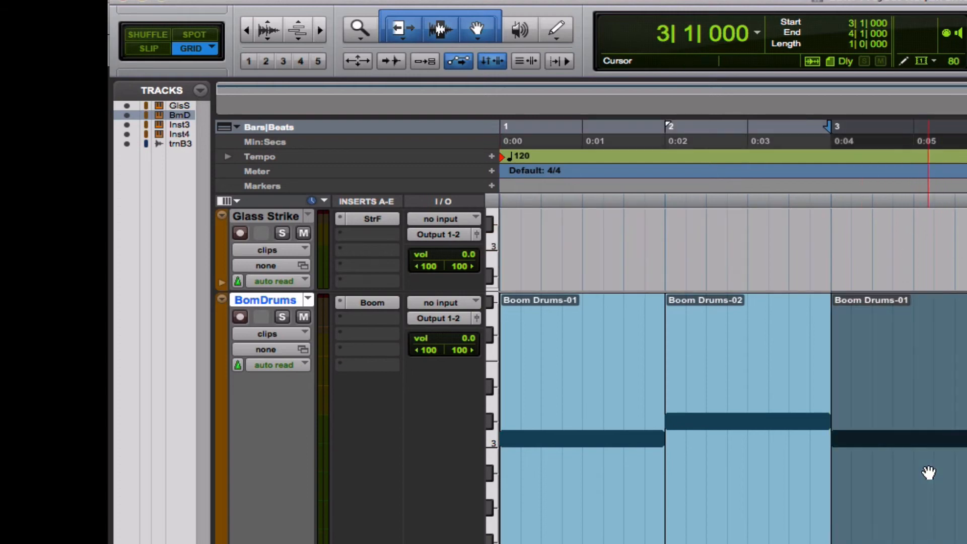
{"action": "scroll", "coordinate": [929, 471], "scroll_direction": "right", "scroll_amount": 5}
{"action": "scroll", "coordinate": [928, 472], "scroll_direction": "right", "scroll_amount": 5}
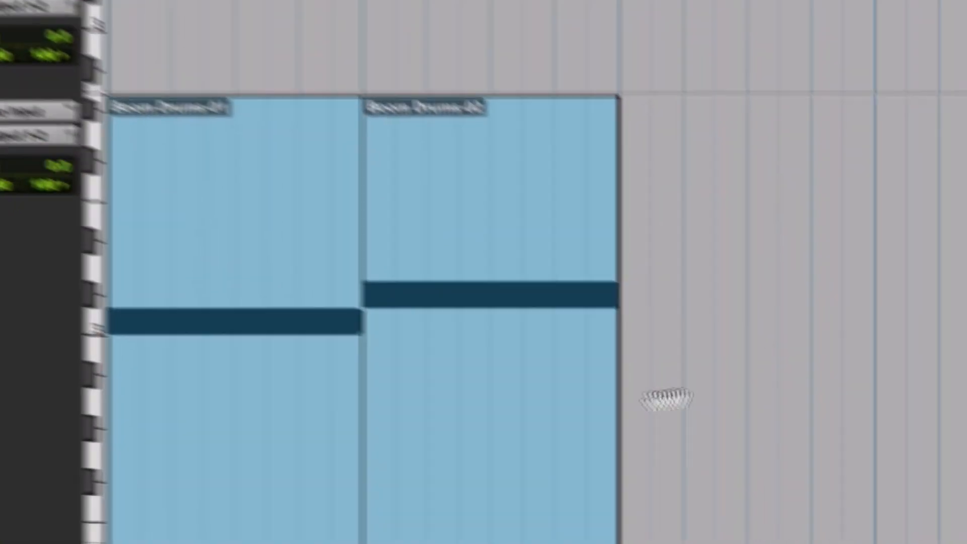
Select the two remaining Boom Drums clips together and repeat them 3 times.
{"action": "left_click", "coordinate": [497, 445]}
{"action": "left_click", "coordinate": [246, 468], "text": "shift"}
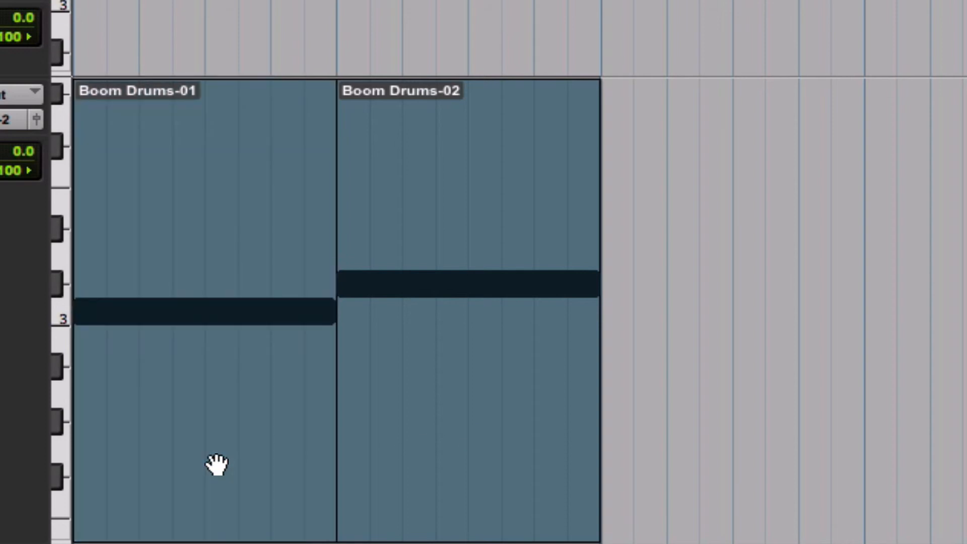
{"action": "key", "text": "alt+r"}
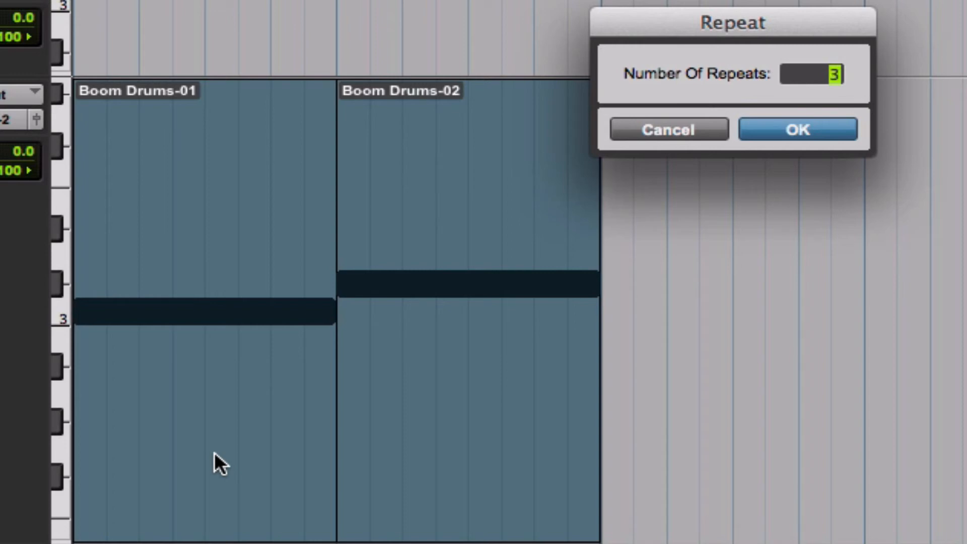
{"action": "key", "text": "Return"}
Play the alternating Boom Drums clips from the start of the session.
{"action": "left_click", "coordinate": [372, 450]}
{"action": "key", "text": "space"}
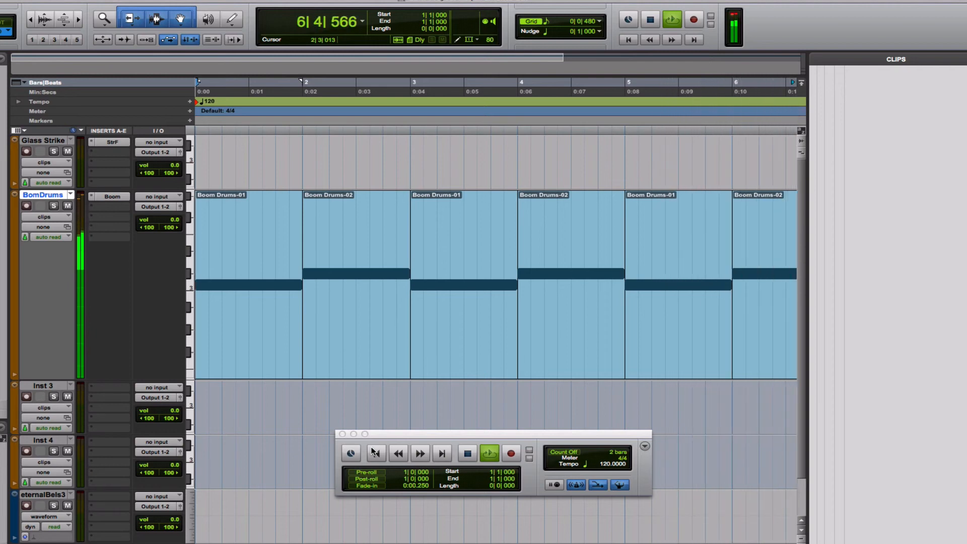
{"action": "key", "text": "space"}
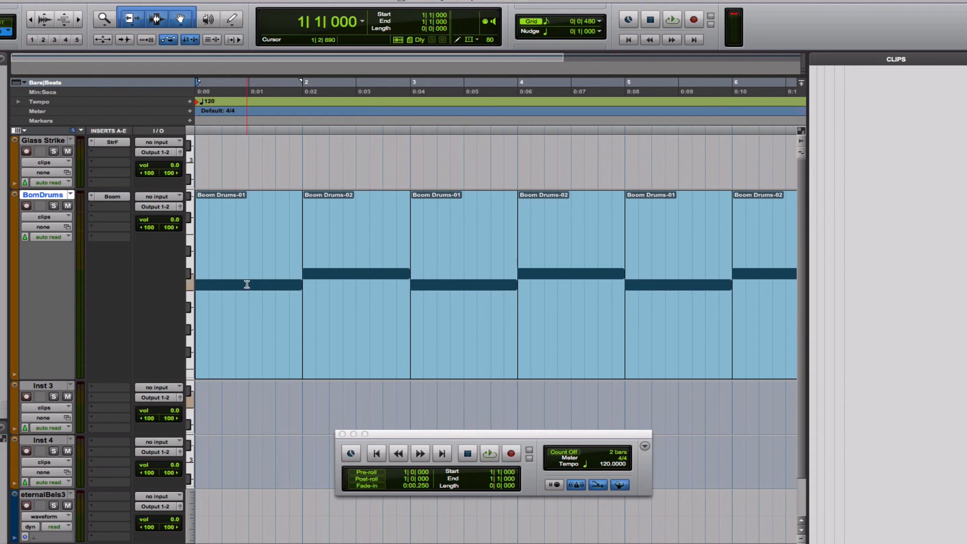
Reopen the Boom plug-in on the Boom Drums track and reposition its window.
{"action": "left_click", "coordinate": [108, 201]}
{"action": "left_click", "coordinate": [108, 201]}
{"action": "double_click", "coordinate": [107, 198]}
{"action": "left_click", "coordinate": [108, 197]}
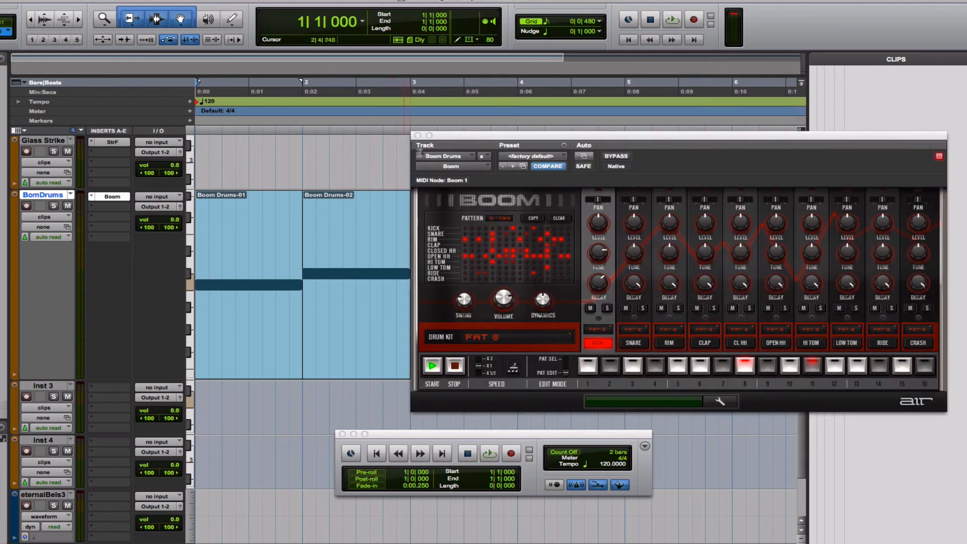
{"action": "left_click_drag", "start_coordinate": [446, 136], "coordinate": [260, 136]}
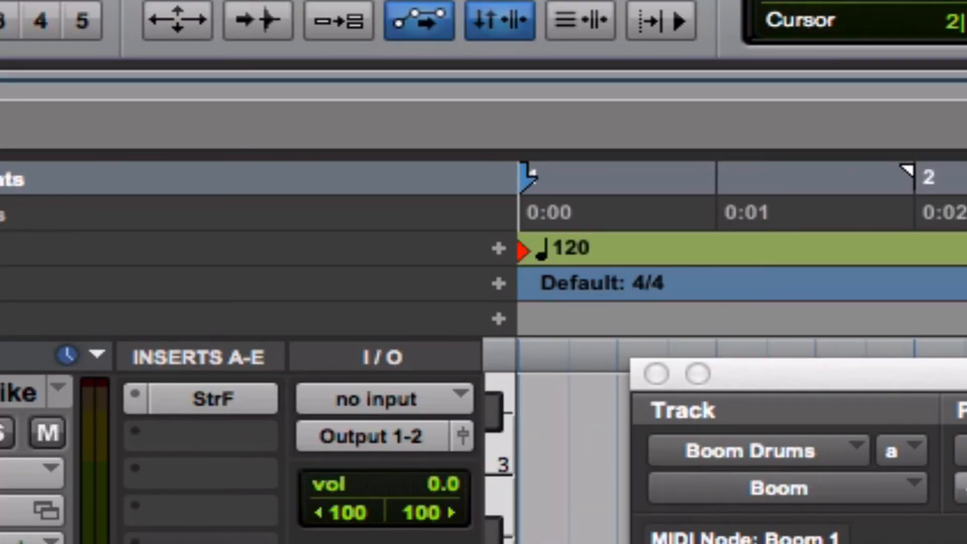
Open the first Boom Drums clip in the MIDI Editor, select the bar 2 note and close the editor.
{"action": "key", "text": "super+w"}
{"action": "left_click", "coordinate": [713, 453]}
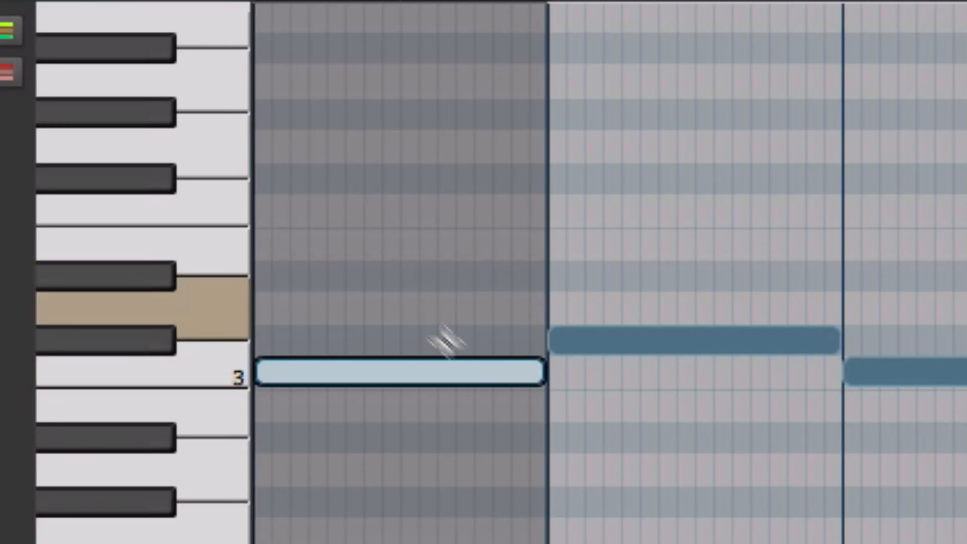
{"action": "left_click", "coordinate": [603, 346]}
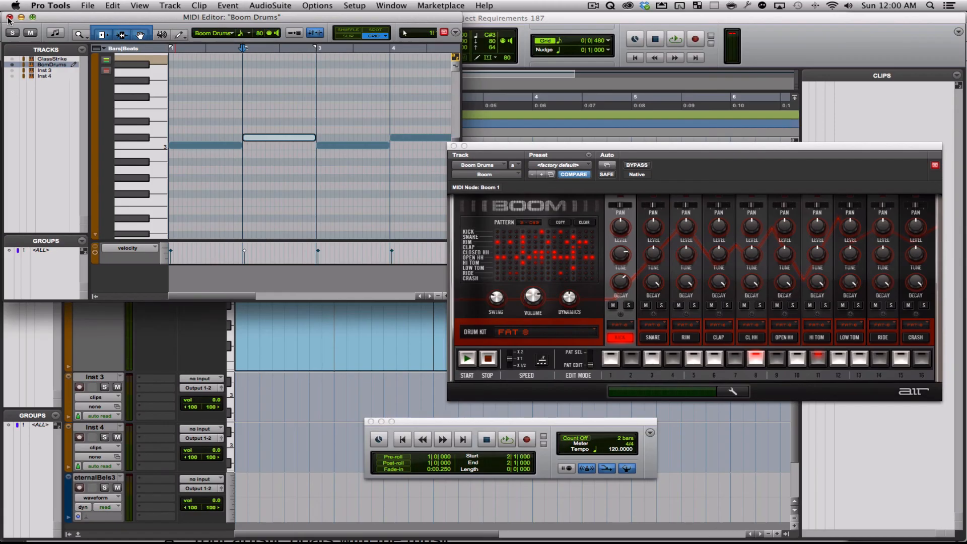
{"action": "left_click", "coordinate": [21, 37]}
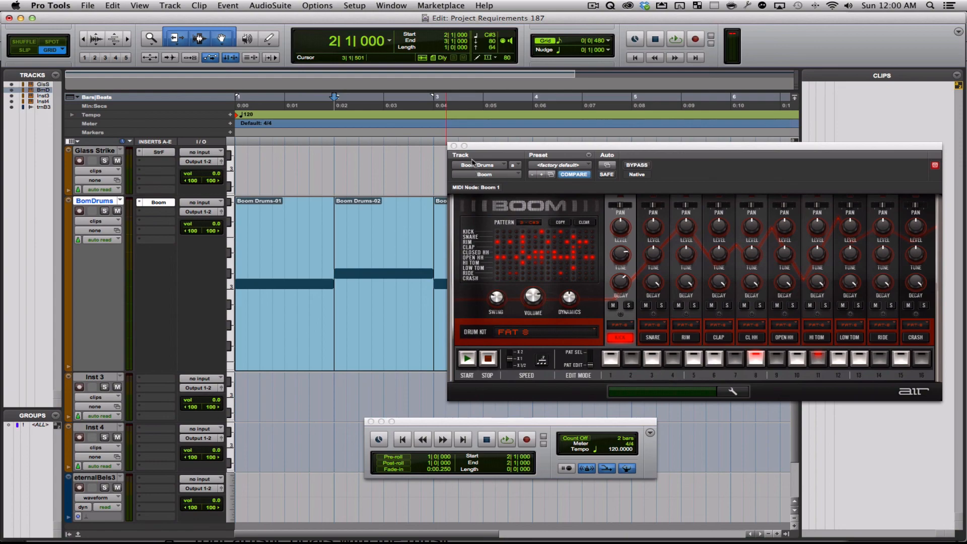